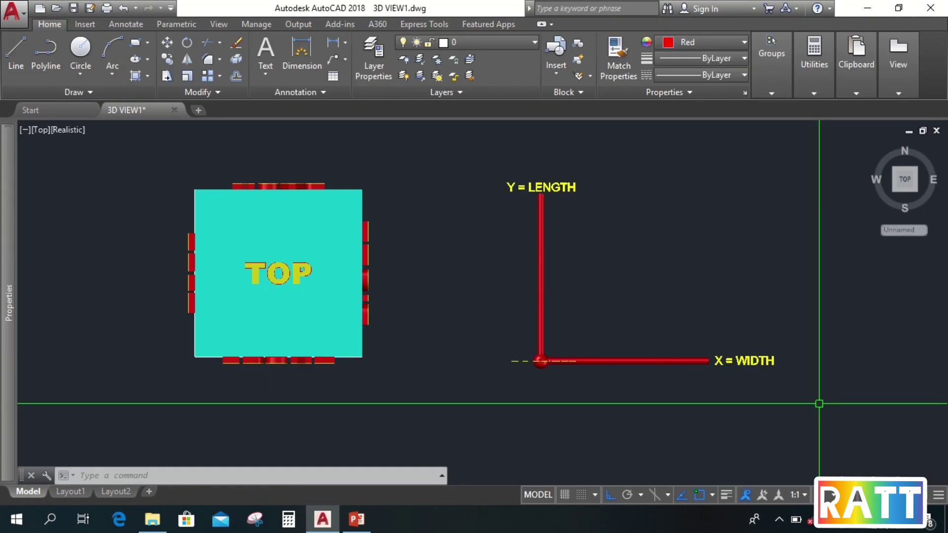
{"action": "left_click", "coordinate": [744, 92]}
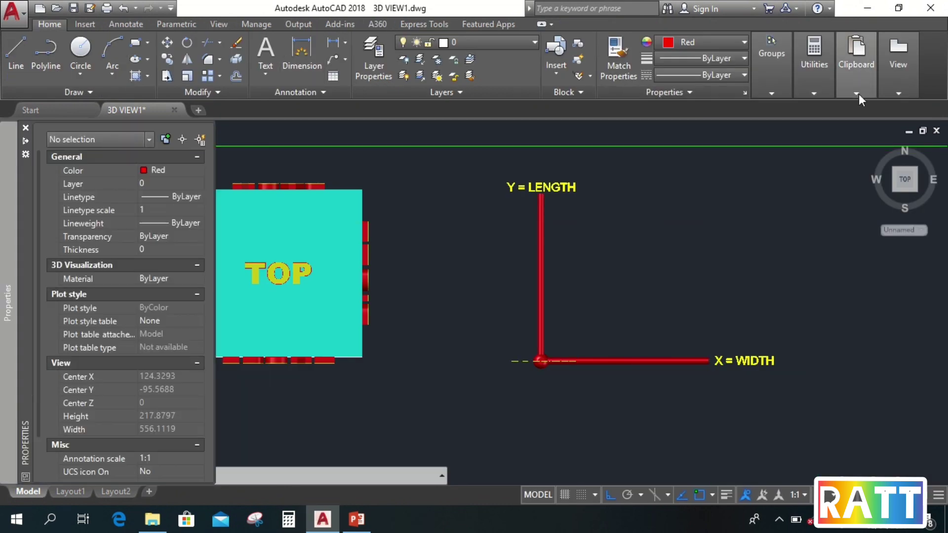
{"action": "left_click", "coordinate": [374, 143]}
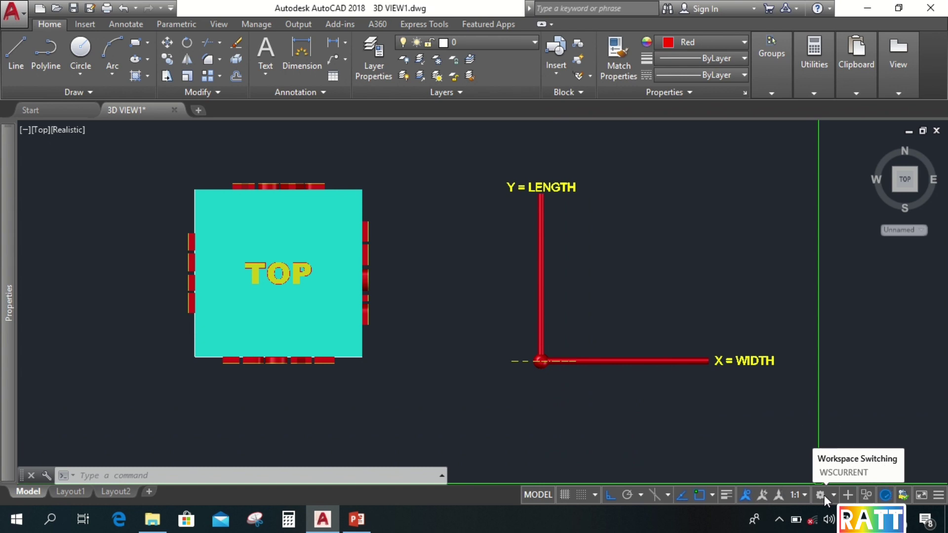
Switch the workspace to 3D Modeling.
{"action": "left_click", "coordinate": [823, 495]}
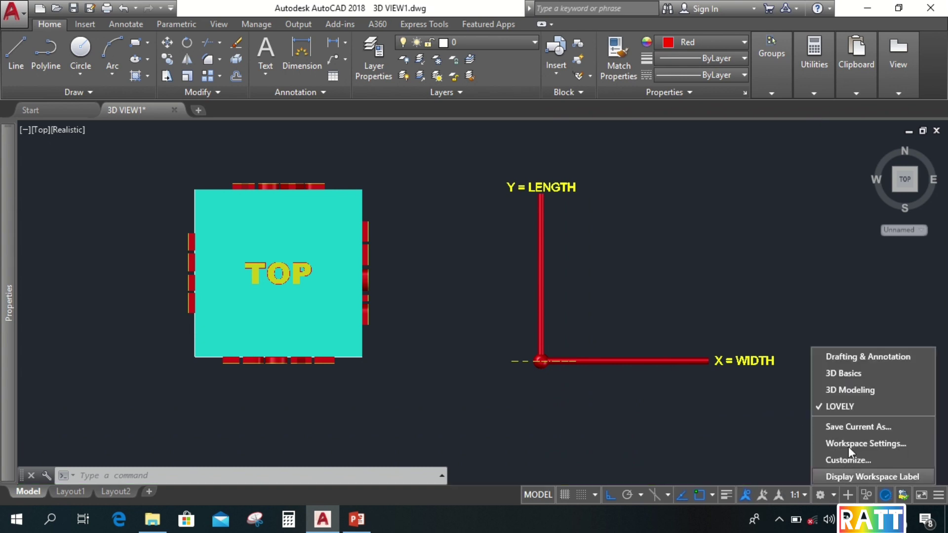
{"action": "left_click", "coordinate": [843, 389]}
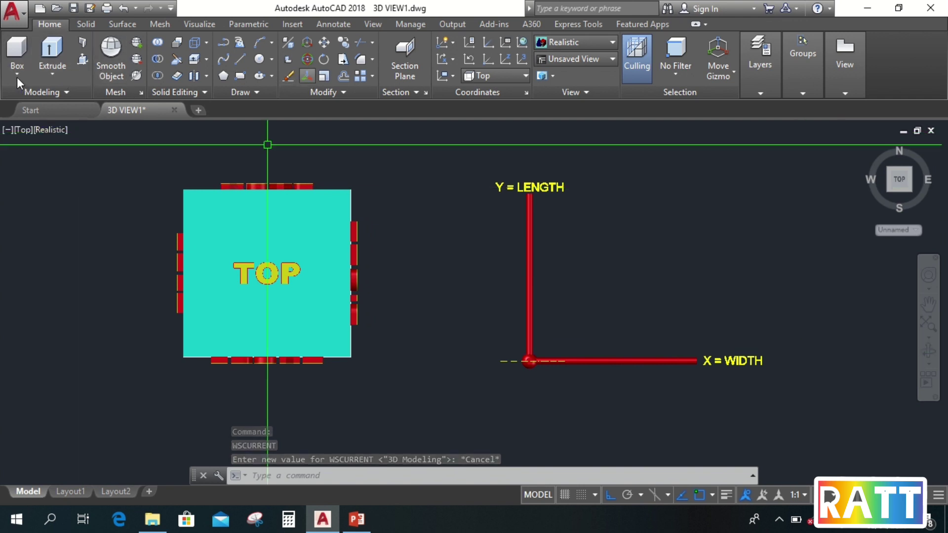
{"action": "left_click", "coordinate": [17, 74]}
{"action": "left_click", "coordinate": [48, 72]}
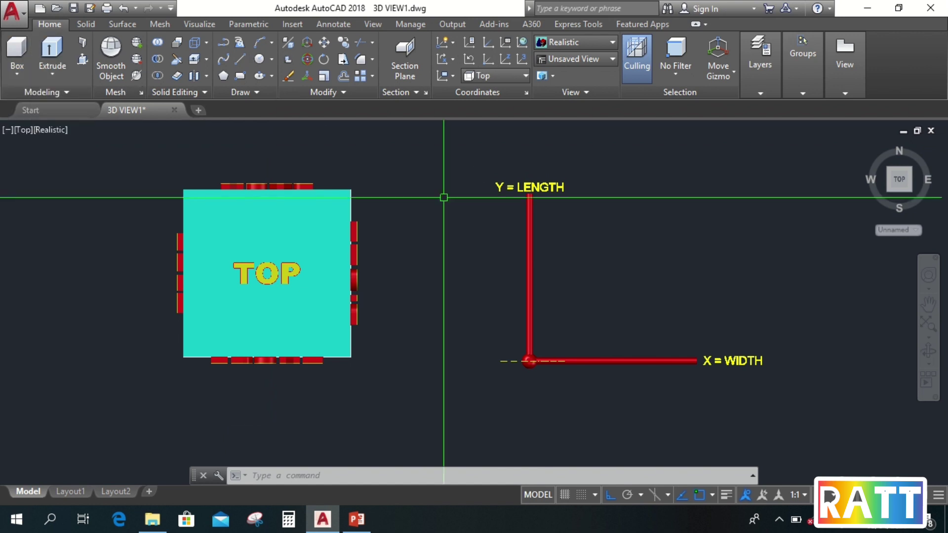
{"action": "left_click", "coordinate": [419, 268]}
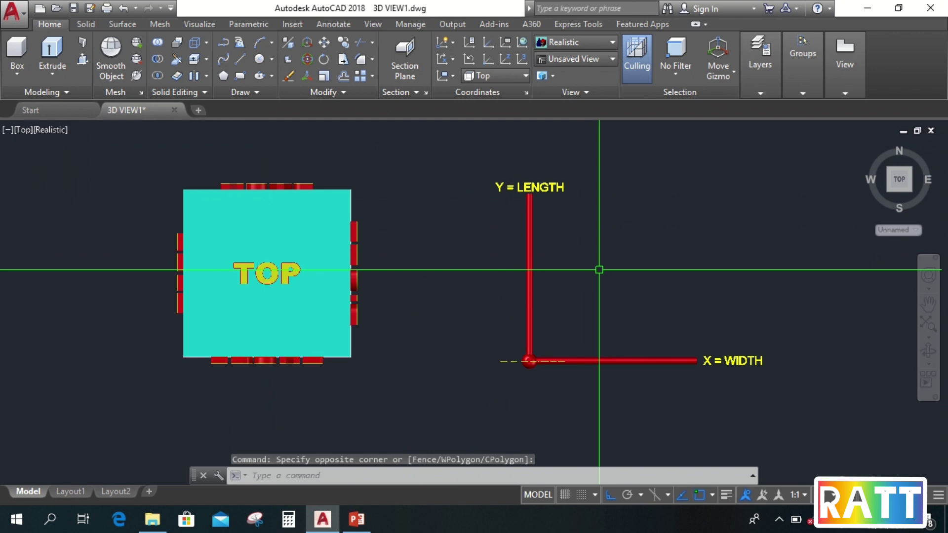
Change the view from Top to SE Isometric with the -VIEW command.
{"action": "middle_click_drag", "start_coordinate": [599, 269], "coordinate": [533, 280]}
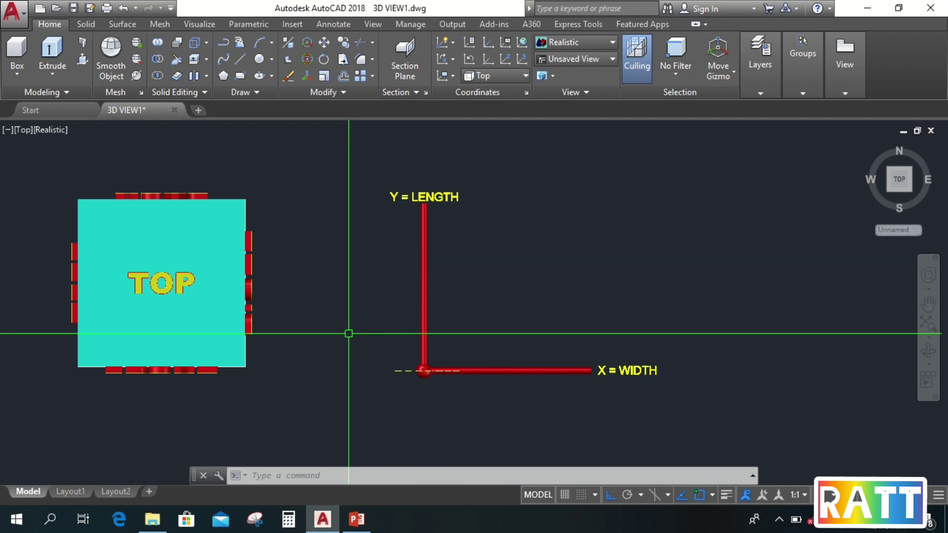
{"action": "type", "text": "-"}
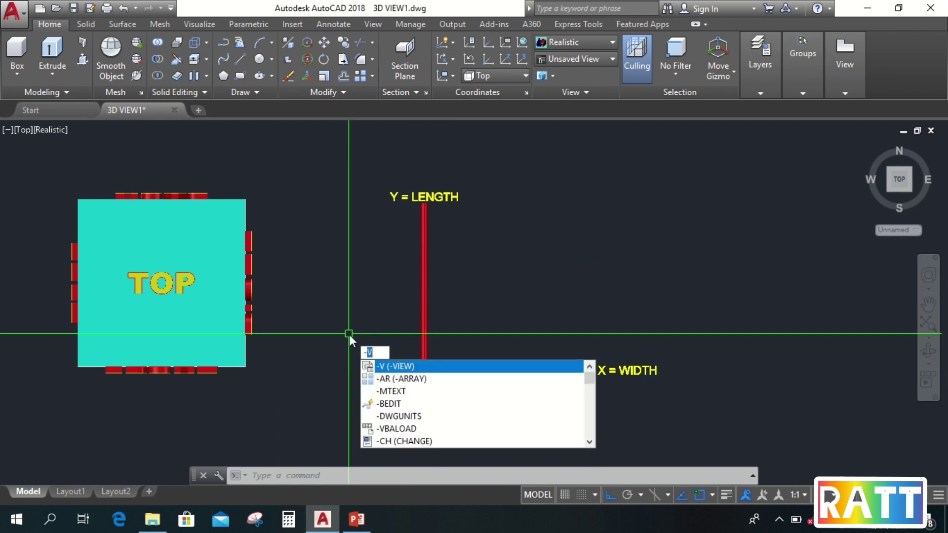
{"action": "type", "text": "v"}
{"action": "key", "text": "Return"}
{"action": "key", "text": "Return"}
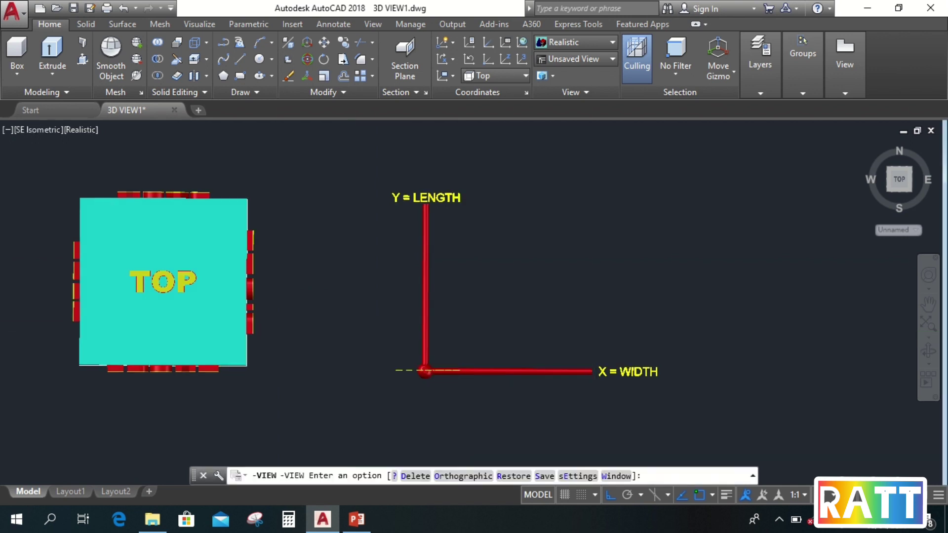
{"action": "scroll", "coordinate": [523, 342], "scroll_direction": "up", "scroll_amount": 2}
{"action": "key", "text": "Escape"}
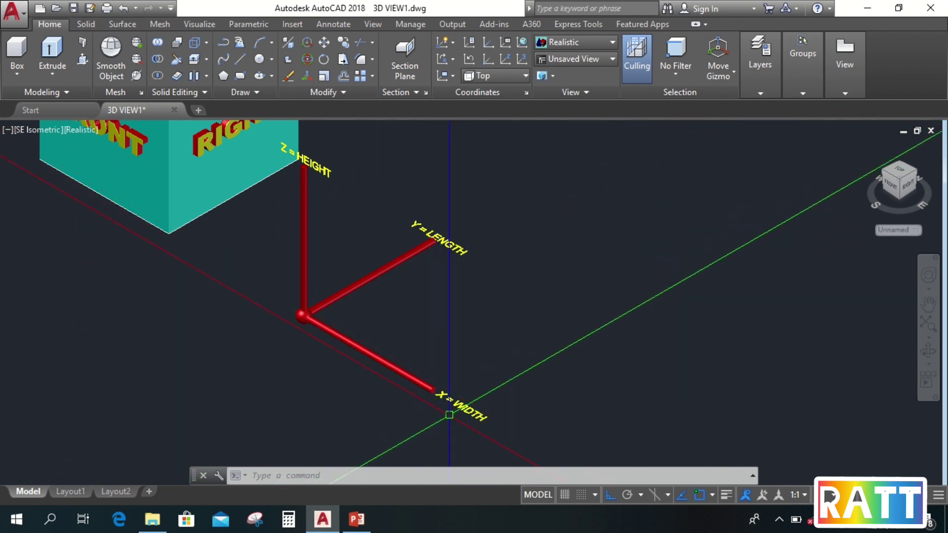
Orbit the model to show the cube's right and back faces, and restore SE Isometric using -VIEW with option se.
{"action": "left_click", "coordinate": [420, 248]}
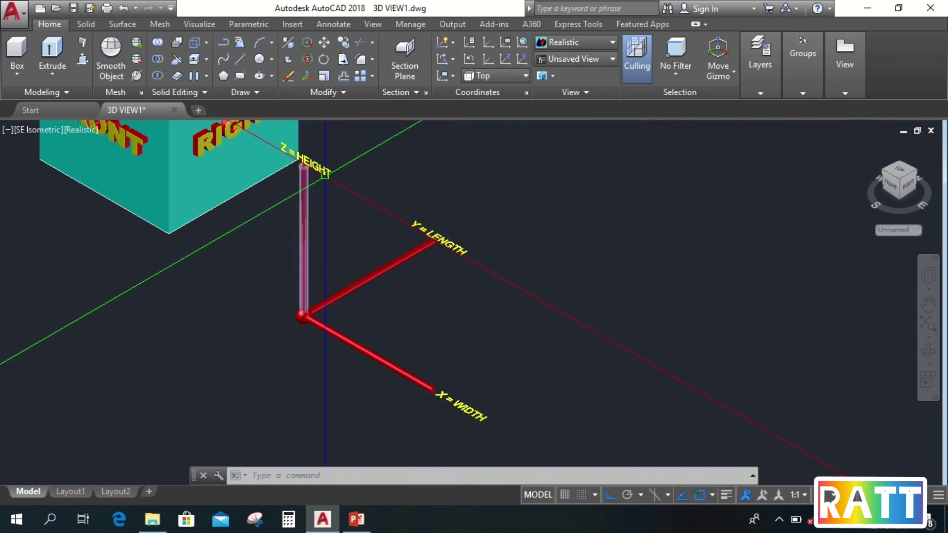
{"action": "middle_click_drag", "start_coordinate": [397, 243], "coordinate": [580, 379]}
{"action": "mouse_move", "coordinate": [584, 177]}
{"action": "middle_mouse_down"}
{"action": "mouse_move", "coordinate": [613, 229]}
{"action": "mouse_move", "coordinate": [600, 256]}
{"action": "mouse_move", "coordinate": [567, 251]}
{"action": "mouse_move", "coordinate": [564, 341]}
{"action": "mouse_move", "coordinate": [559, 296]}
{"action": "mouse_move", "coordinate": [613, 199]}
{"action": "mouse_move", "coordinate": [771, 194]}
{"action": "mouse_move", "coordinate": [527, 220]}
{"action": "mouse_move", "coordinate": [538, 333]}
{"action": "mouse_move", "coordinate": [531, 237]}
{"action": "mouse_move", "coordinate": [370, 258]}
{"action": "mouse_move", "coordinate": [425, 214]}
{"action": "mouse_move", "coordinate": [339, 186]}
{"action": "mouse_move", "coordinate": [509, 376]}
{"action": "mouse_move", "coordinate": [423, 280]}
{"action": "mouse_move", "coordinate": [517, 402]}
{"action": "mouse_move", "coordinate": [529, 169]}
{"action": "mouse_move", "coordinate": [514, 345]}
{"action": "mouse_move", "coordinate": [507, 314]}
{"action": "middle_mouse_up"}
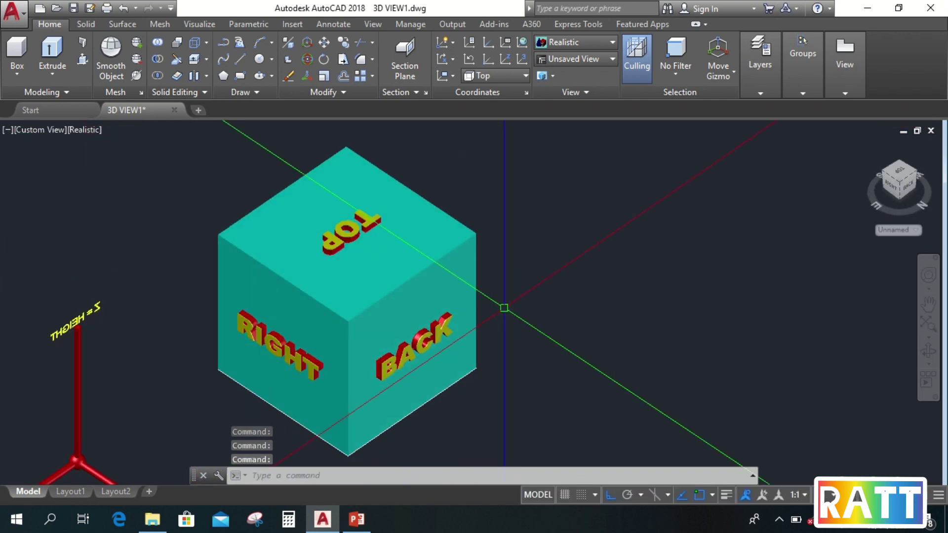
{"action": "type", "text": "v"}
{"action": "key", "text": "Return"}
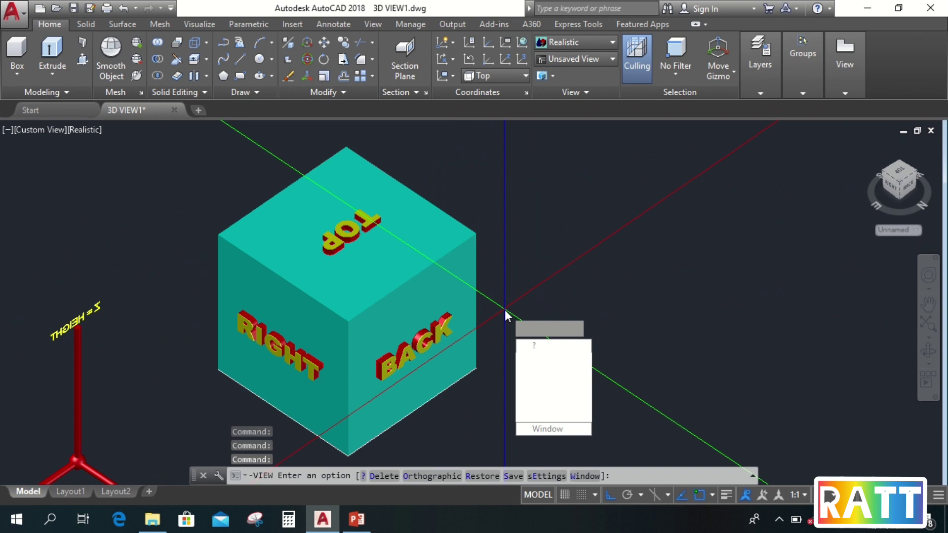
{"action": "type", "text": "seiso"}
{"action": "key", "text": "Return"}
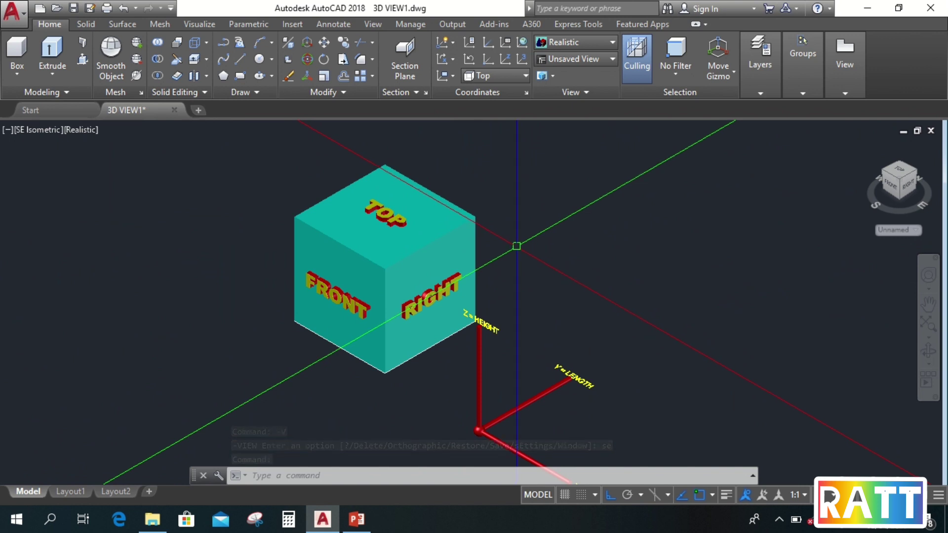
Set the view to Front using the -VIEW command with option f.
{"action": "type", "text": "-V"}
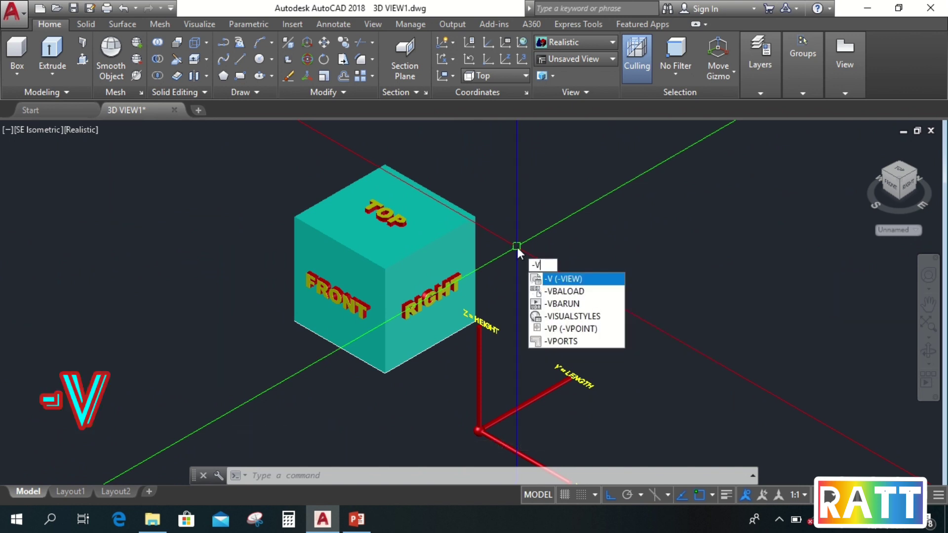
{"action": "key", "text": "Return"}
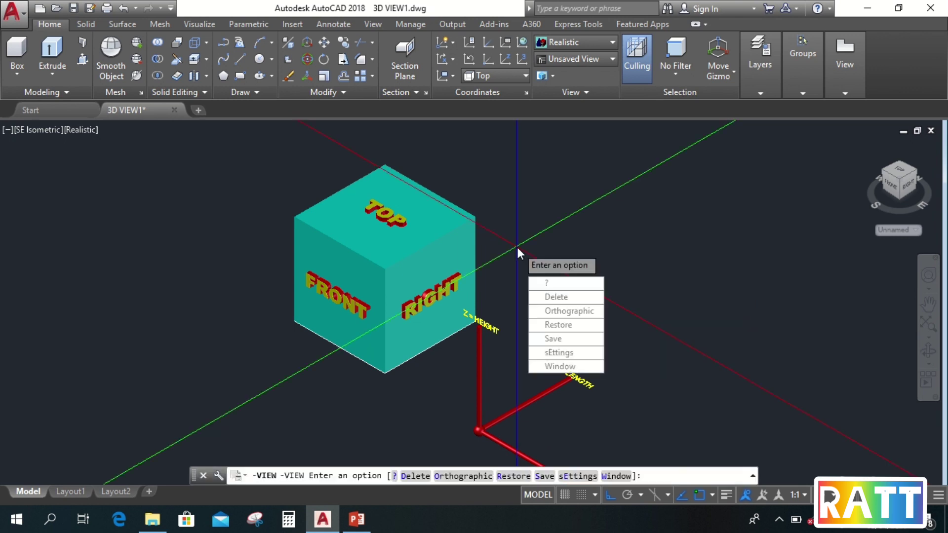
{"action": "type", "text": "f"}
{"action": "key", "text": "Return"}
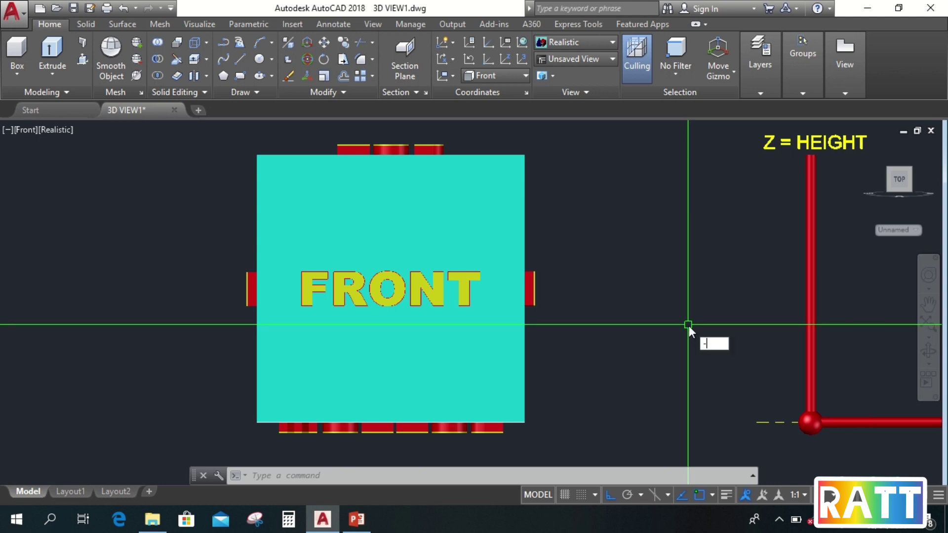
Set the view to Left using the -VIEW command with option l.
{"action": "type", "text": "V"}
{"action": "key", "text": "Return"}
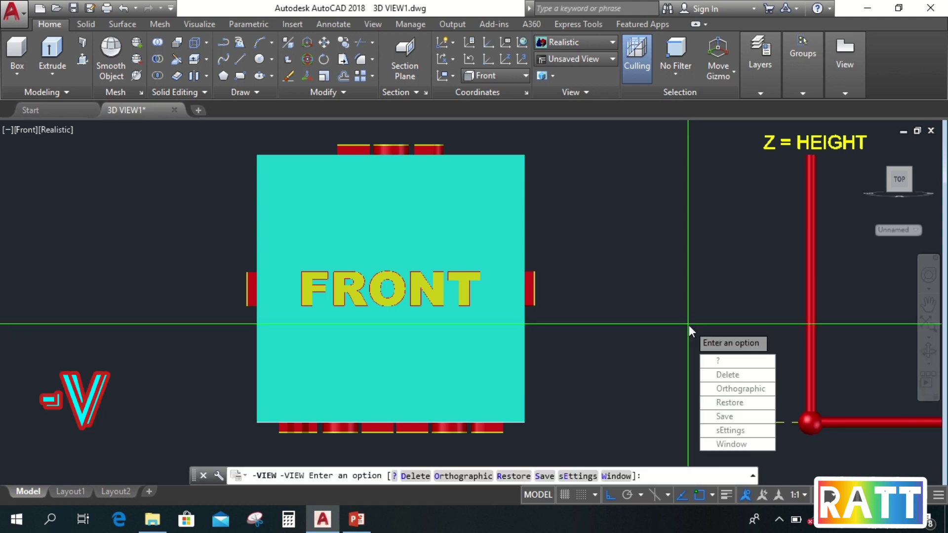
{"action": "type", "text": "l"}
{"action": "key", "text": "Return"}
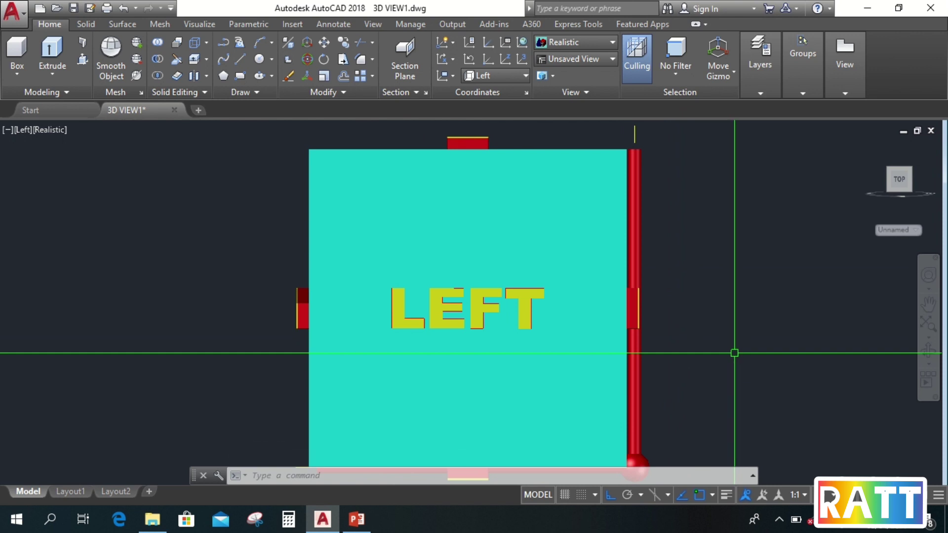
Set the view to Right using the -VIEW command with option ri.
{"action": "type", "text": "V"}
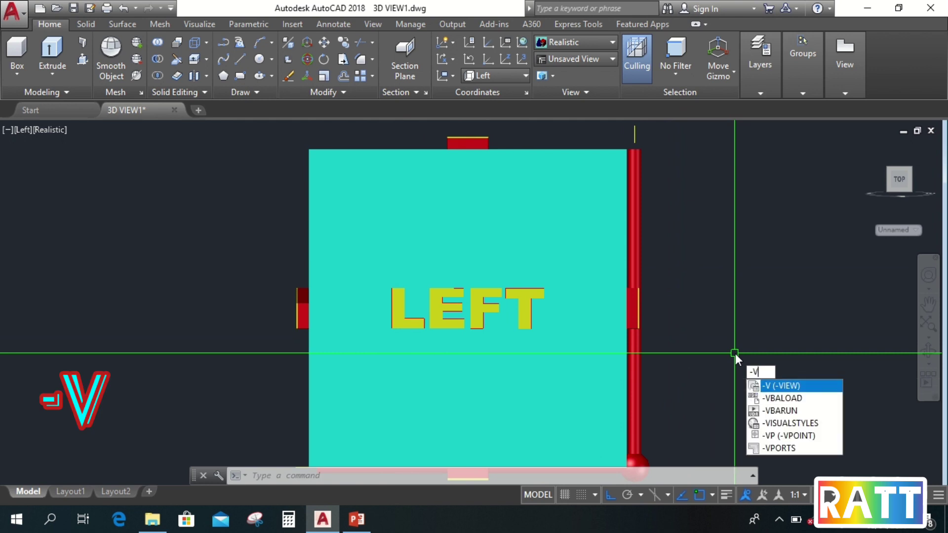
{"action": "key", "text": "Return"}
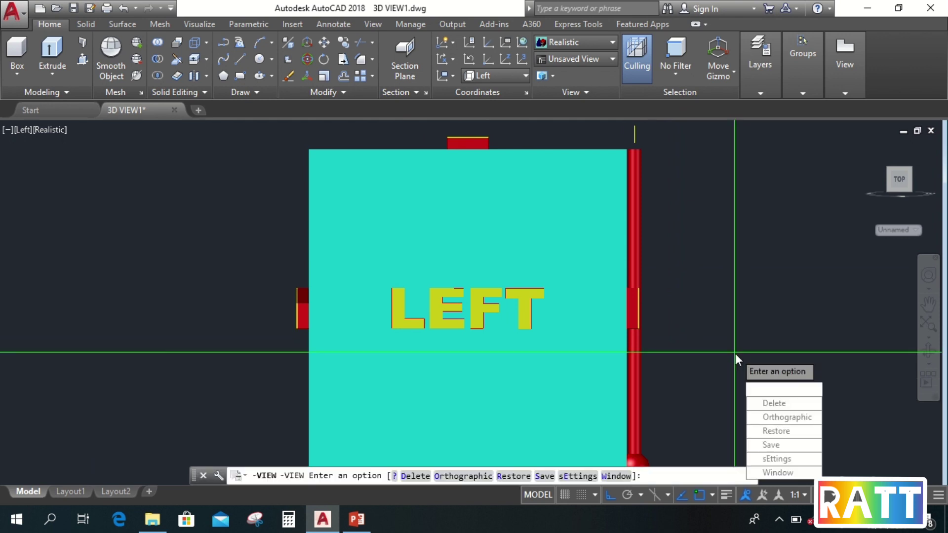
{"action": "type", "text": "ri"}
{"action": "key", "text": "Return"}
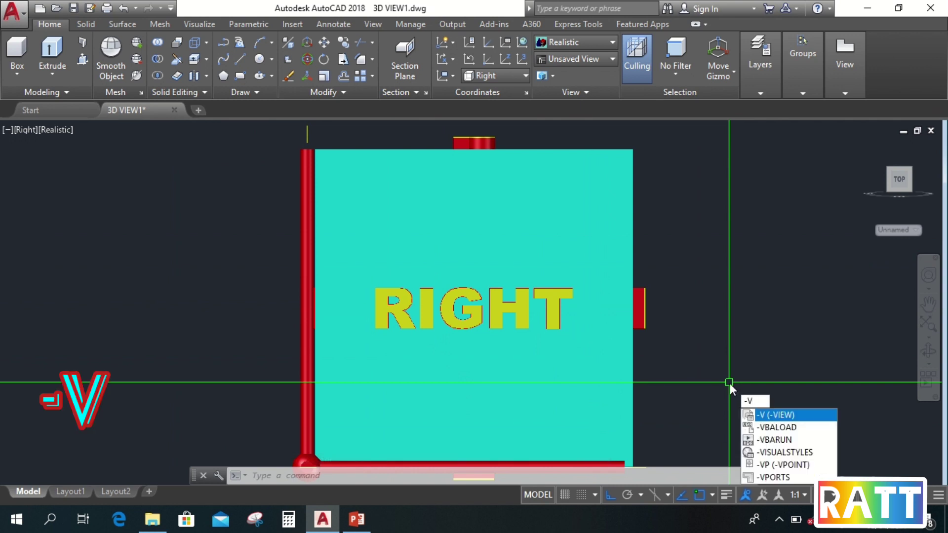
Set the view to Back using the -VIEW command with option ba.
{"action": "key", "text": "Return"}
{"action": "type", "text": "ba"}
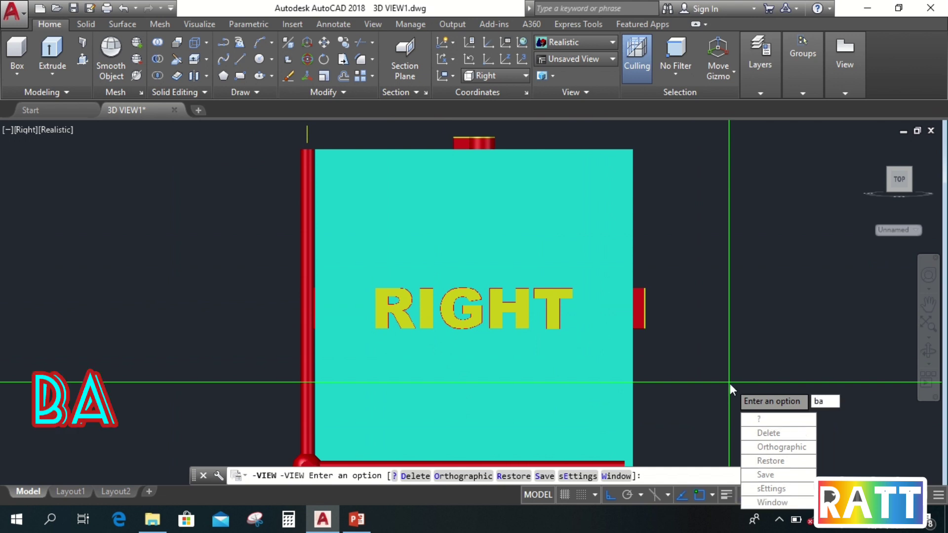
{"action": "key", "text": "Return"}
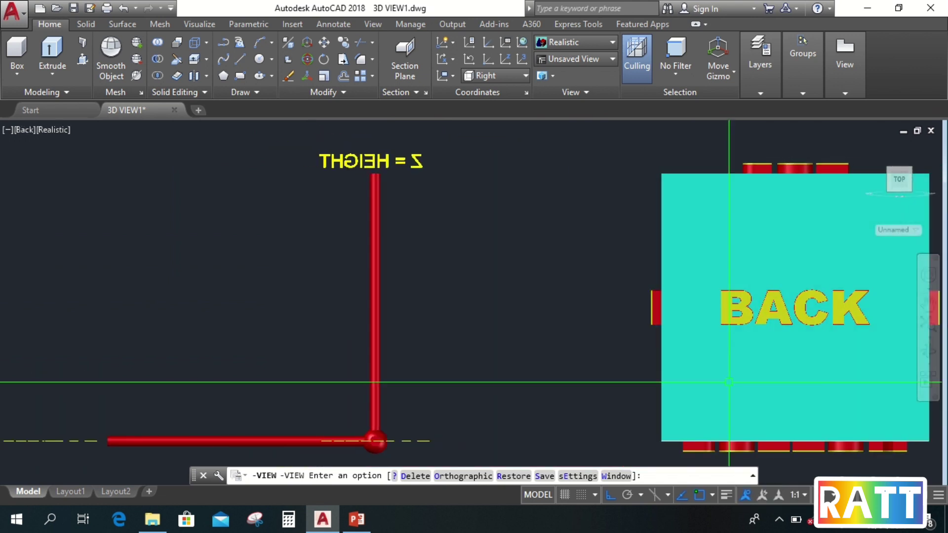
{"action": "type", "text": "ba"}
{"action": "key", "text": "Return"}
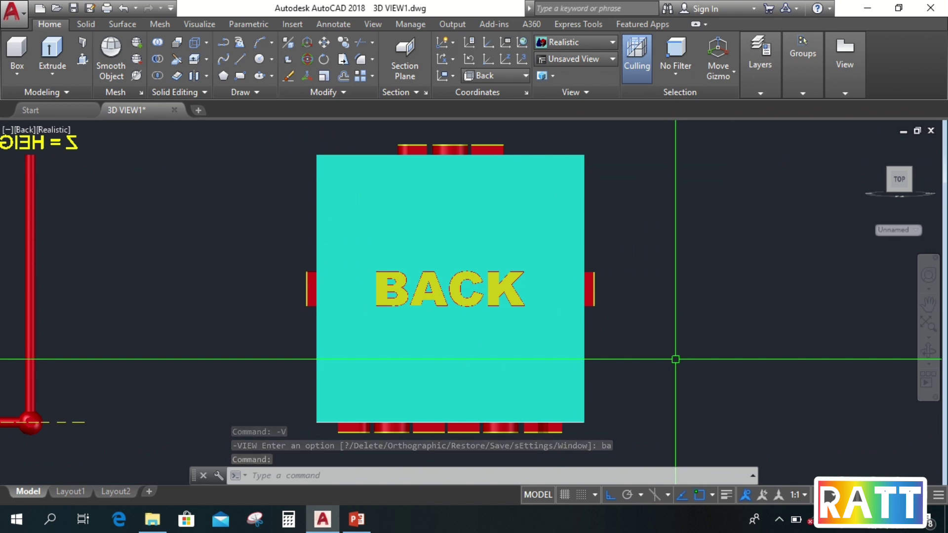
Set the view to Bottom using the -VIEW command with option b.
{"action": "type", "text": "-V"}
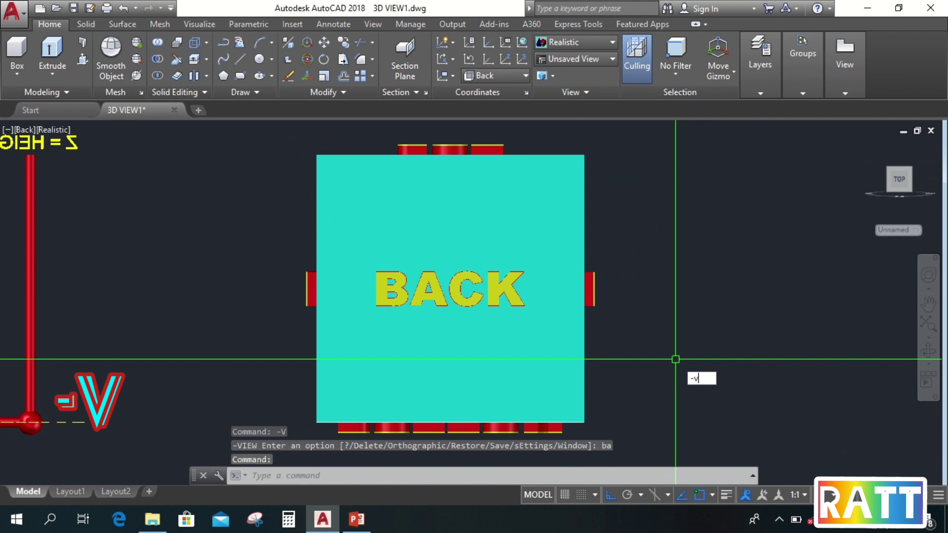
{"action": "key", "text": "Return"}
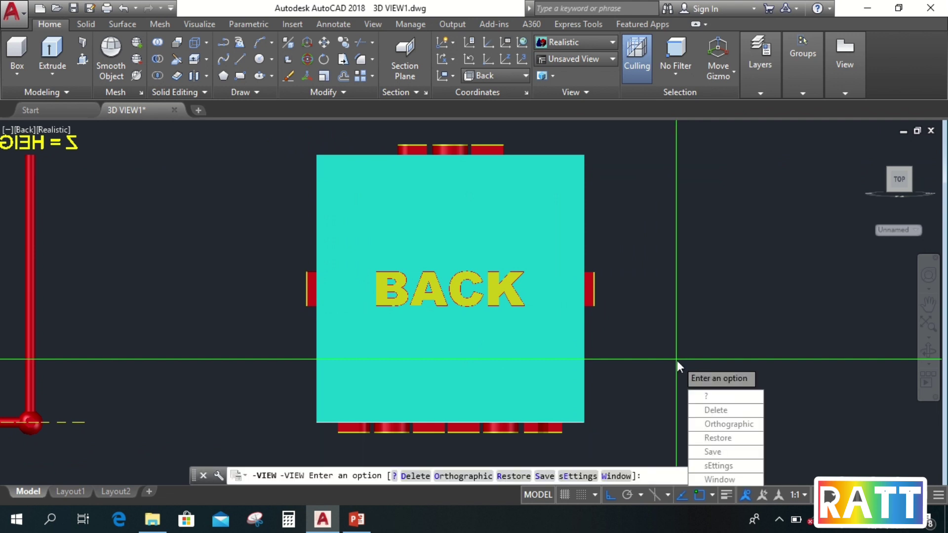
{"action": "type", "text": "b"}
{"action": "key", "text": "Return"}
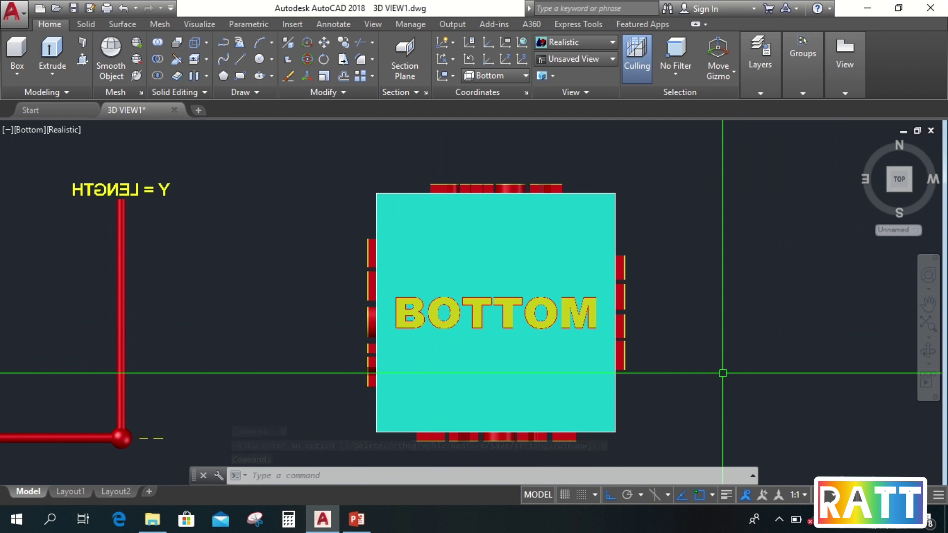
Return the labelled cube to the SE Isometric view using the -VIEW command with option SE.
{"action": "type", "text": "-V"}
{"action": "key", "text": "Return"}
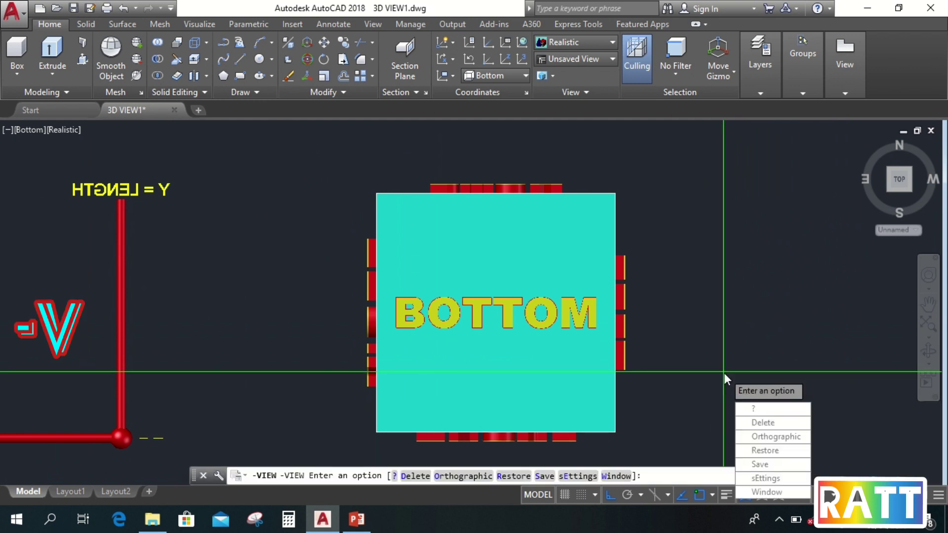
{"action": "type", "text": "SE"}
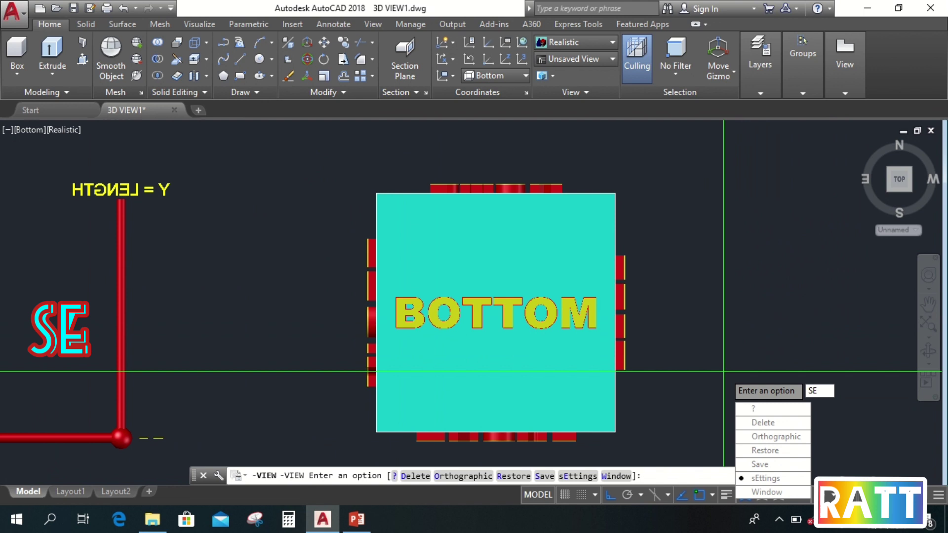
{"action": "key", "text": "Return"}
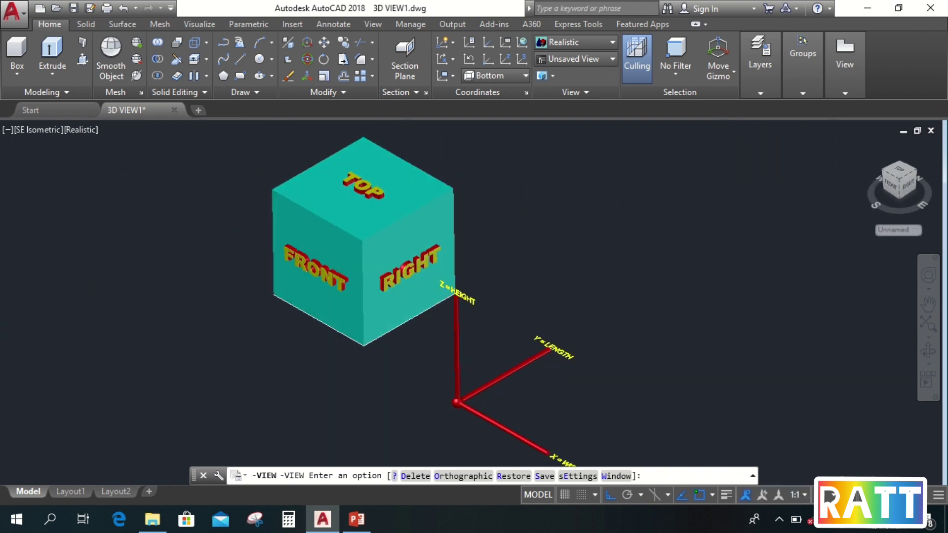
{"action": "middle_click_drag", "start_coordinate": [459, 311], "coordinate": [491, 313]}
{"action": "scroll", "coordinate": [490, 313], "scroll_direction": "up", "scroll_amount": 2}
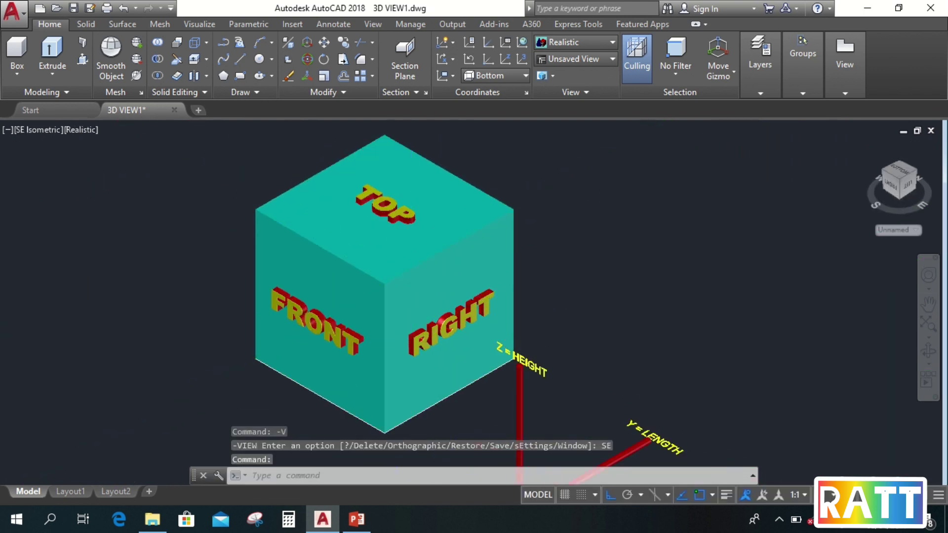
{"action": "scroll", "coordinate": [490, 312], "scroll_direction": "up", "scroll_amount": 1}
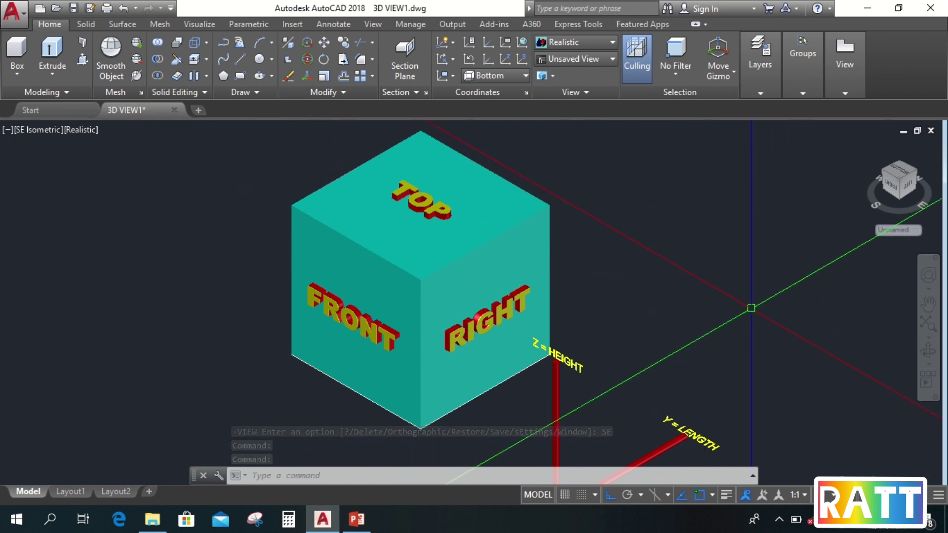
Set the view to Top using the -VIEW command with option T, showing the whole cube and both axes.
{"action": "type", "text": "-V"}
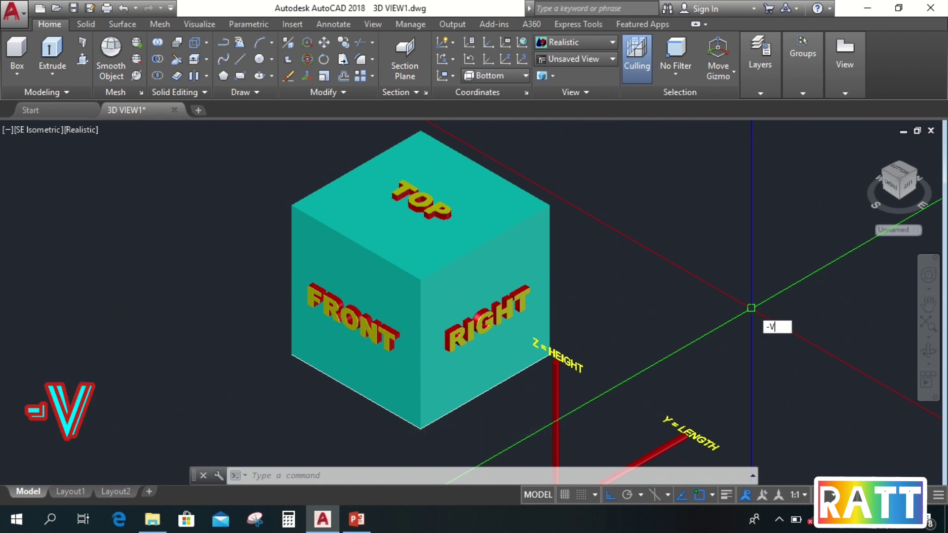
{"action": "key", "text": "Return"}
{"action": "type", "text": "T"}
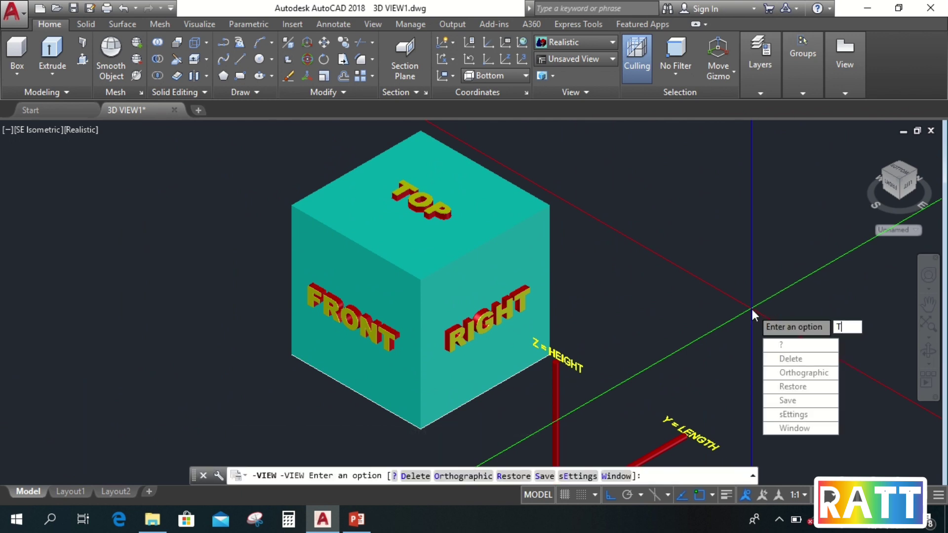
{"action": "key", "text": "Return"}
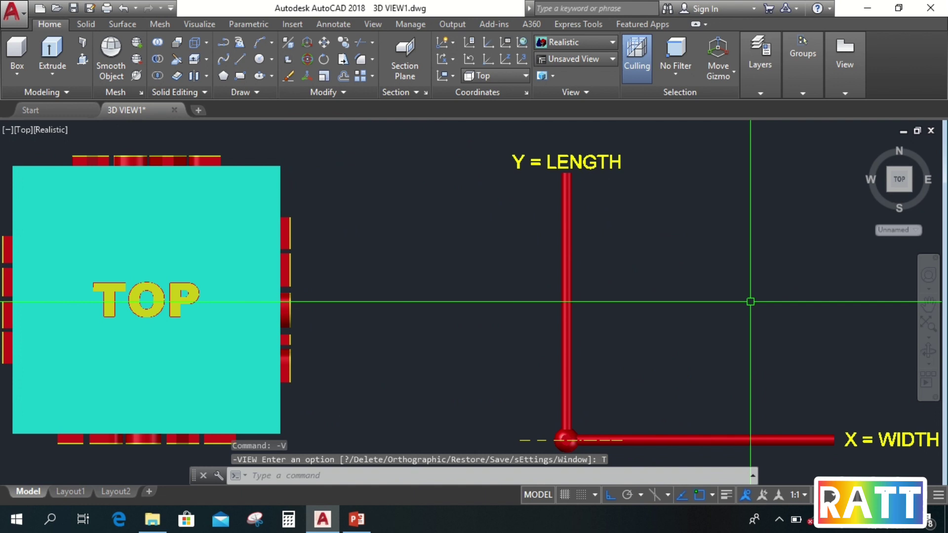
{"action": "scroll", "coordinate": [675, 299], "scroll_direction": "down", "scroll_amount": 3}
{"action": "middle_click_drag", "start_coordinate": [654, 311], "coordinate": [618, 294]}
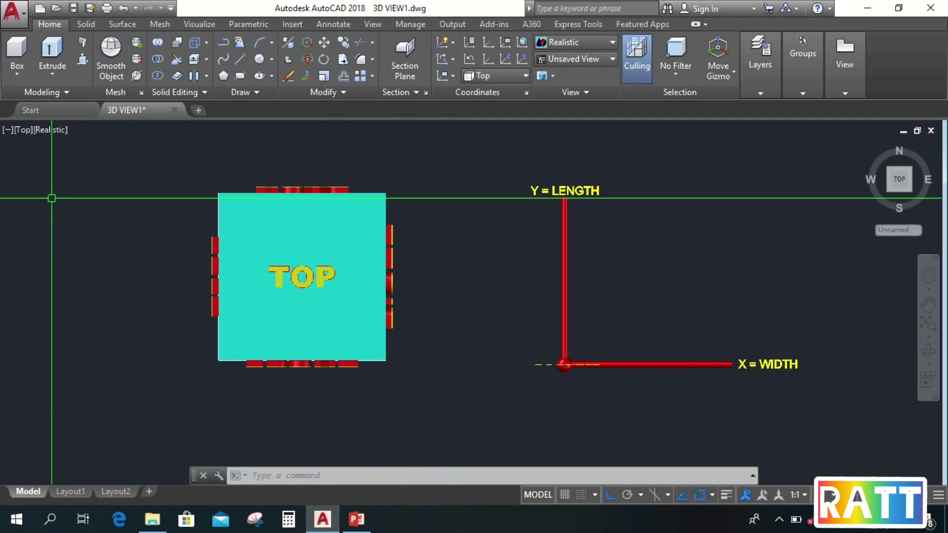
Change the viewport to the preset Bottom view using the in-canvas view controls.
{"action": "left_click", "coordinate": [26, 132]}
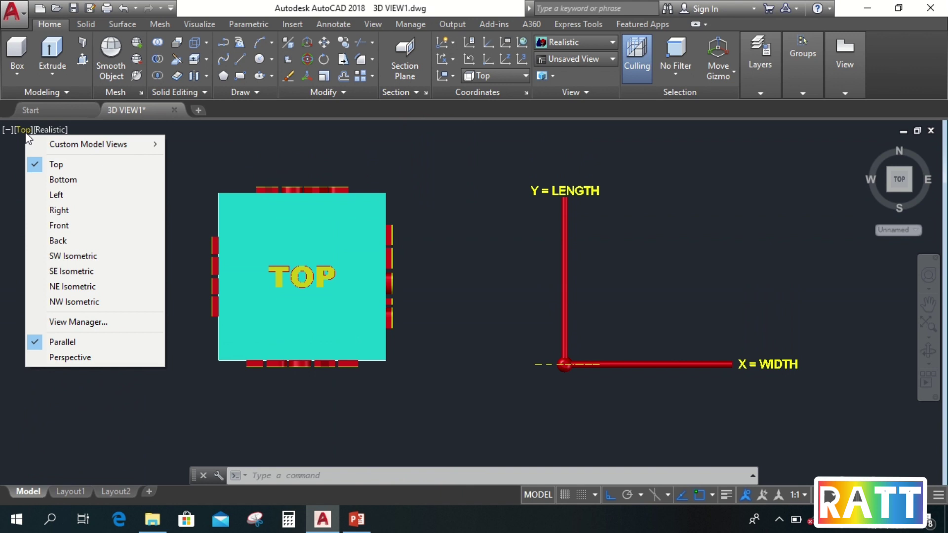
{"action": "left_click", "coordinate": [57, 181]}
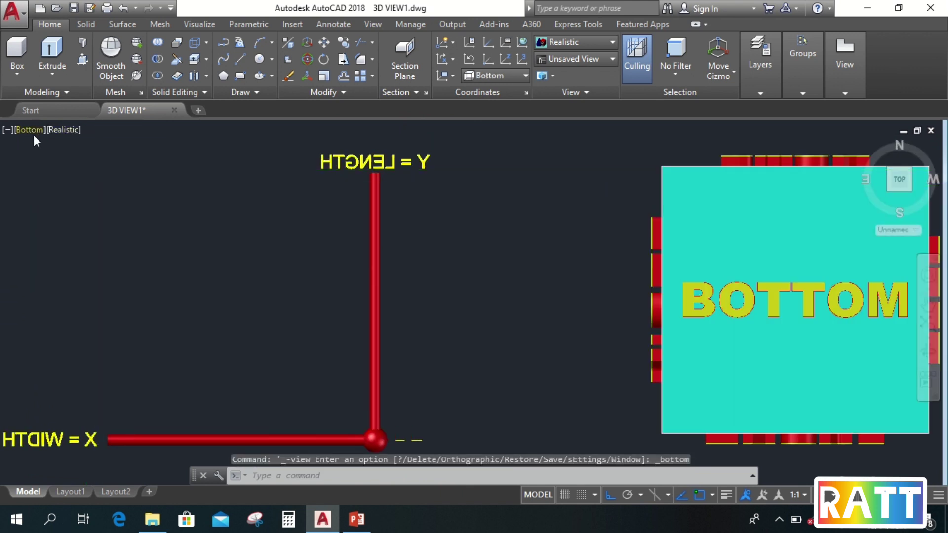
{"action": "left_click", "coordinate": [32, 133]}
{"action": "left_click", "coordinate": [32, 132]}
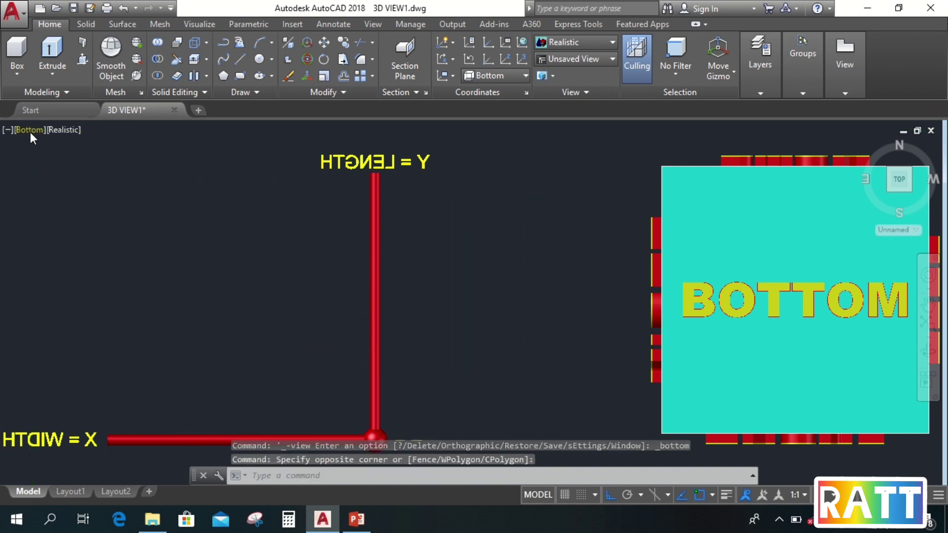
Show the cube's preset Left view, followed by the Right view, using the in-canvas view controls.
{"action": "left_click", "coordinate": [30, 132]}
{"action": "left_click", "coordinate": [65, 197]}
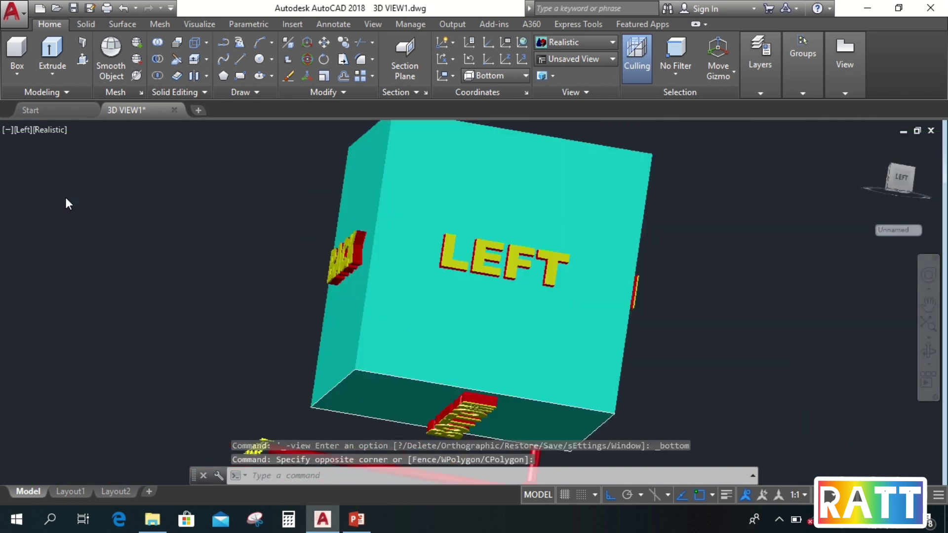
{"action": "left_click", "coordinate": [28, 131]}
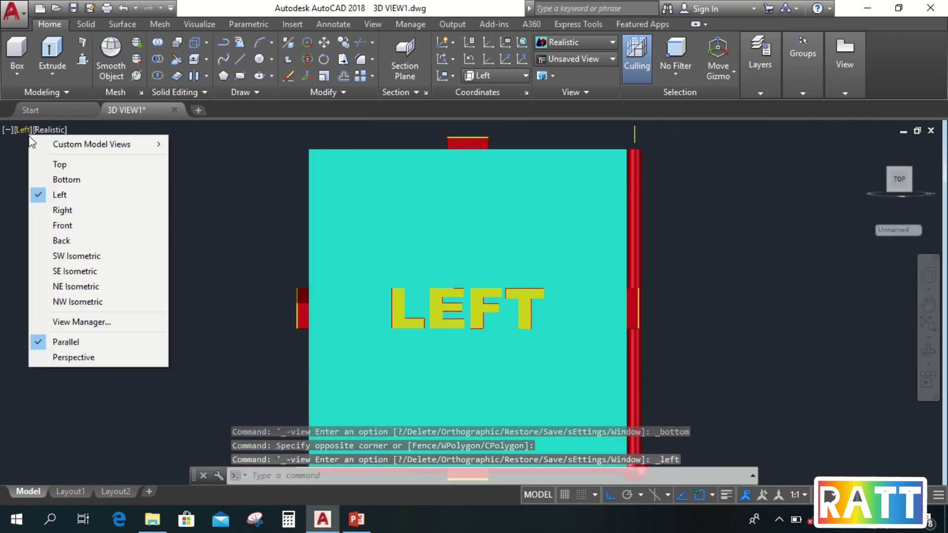
{"action": "left_click", "coordinate": [58, 208]}
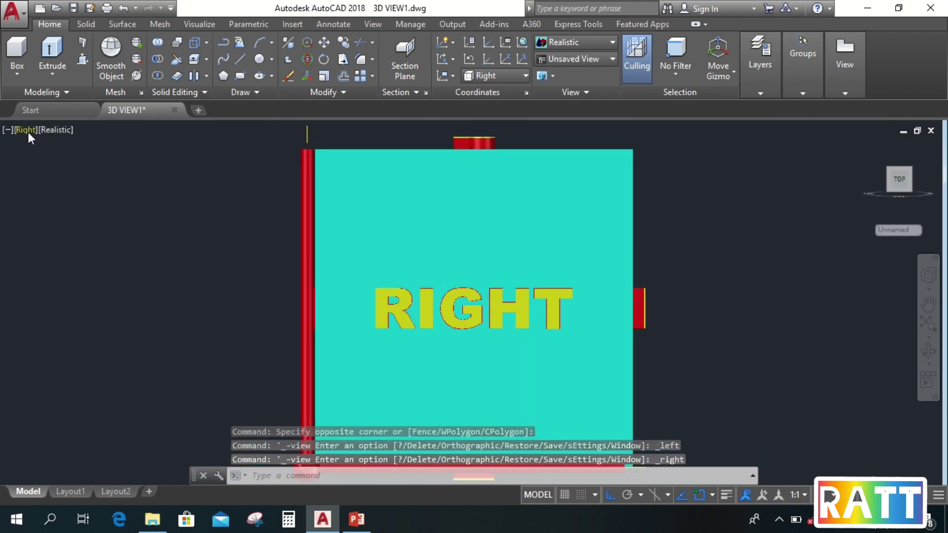
Show the cube's preset Front view, followed by the Back view, using the in-canvas view controls.
{"action": "left_click", "coordinate": [27, 130]}
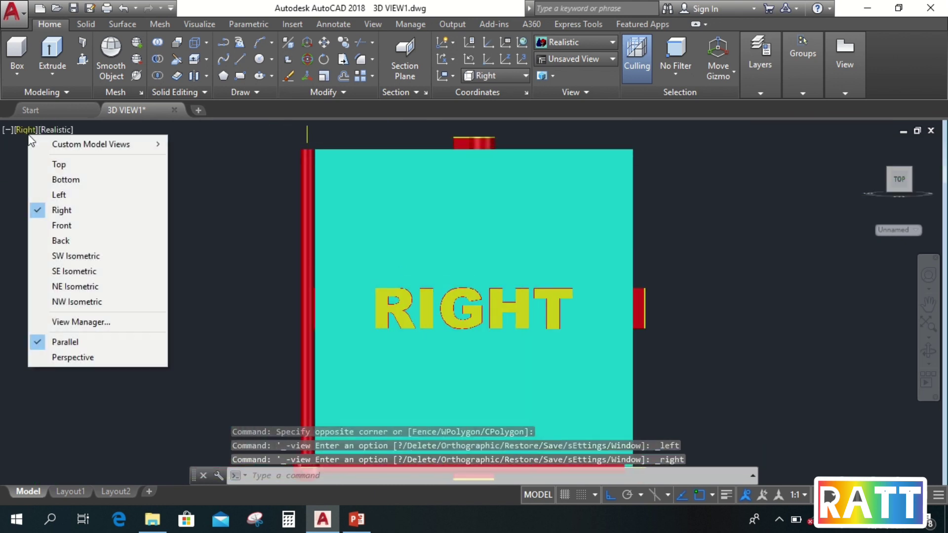
{"action": "left_click", "coordinate": [57, 226]}
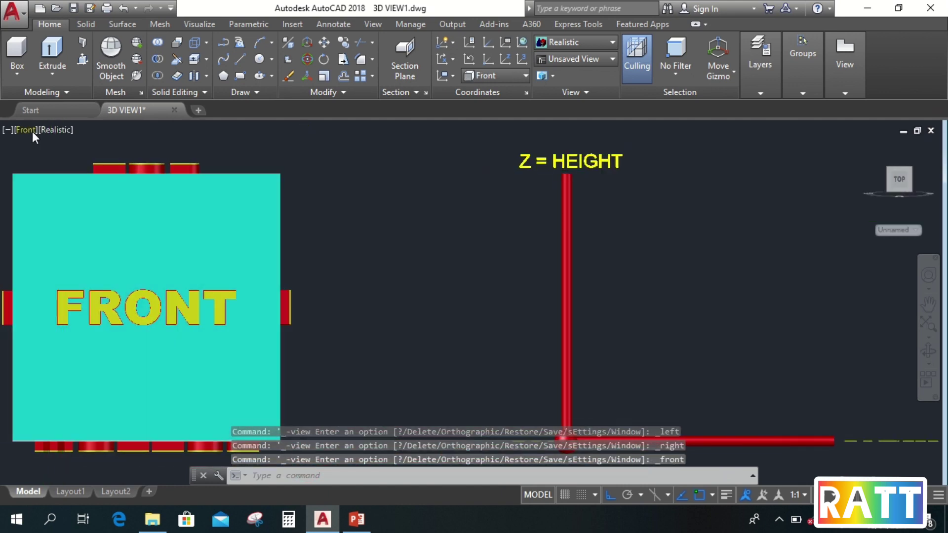
{"action": "left_click", "coordinate": [28, 129]}
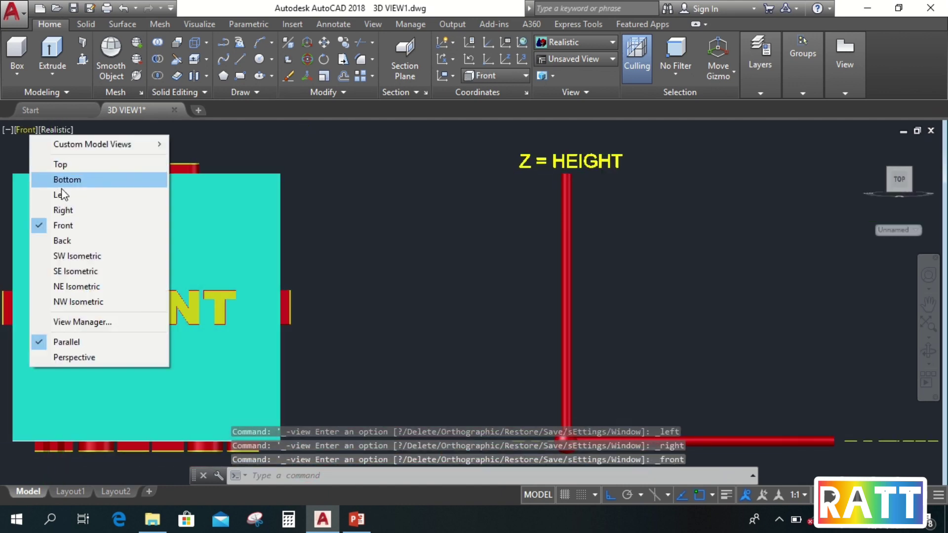
{"action": "left_click", "coordinate": [62, 241]}
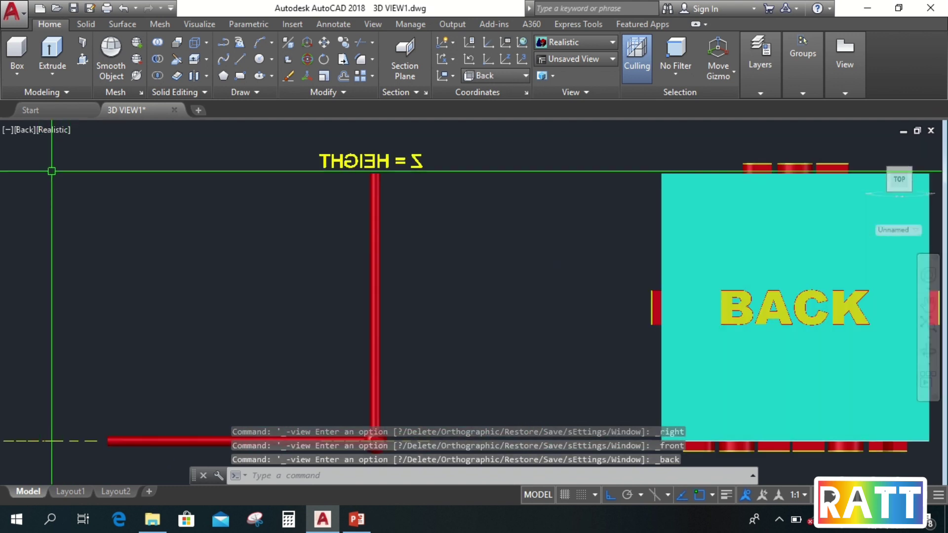
Change the viewport to the SE Isometric preset view and restore the coordinate system to WCS.
{"action": "left_click", "coordinate": [28, 129]}
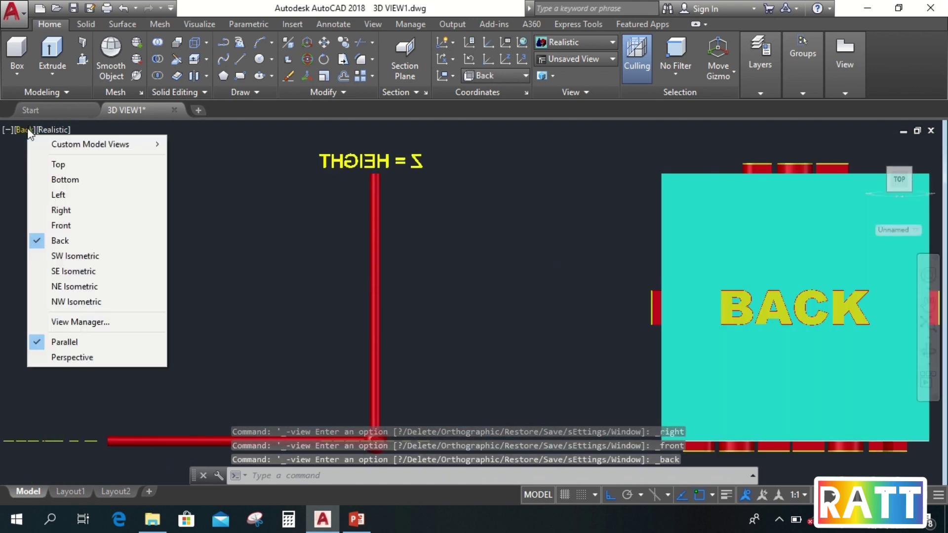
{"action": "left_click", "coordinate": [71, 273]}
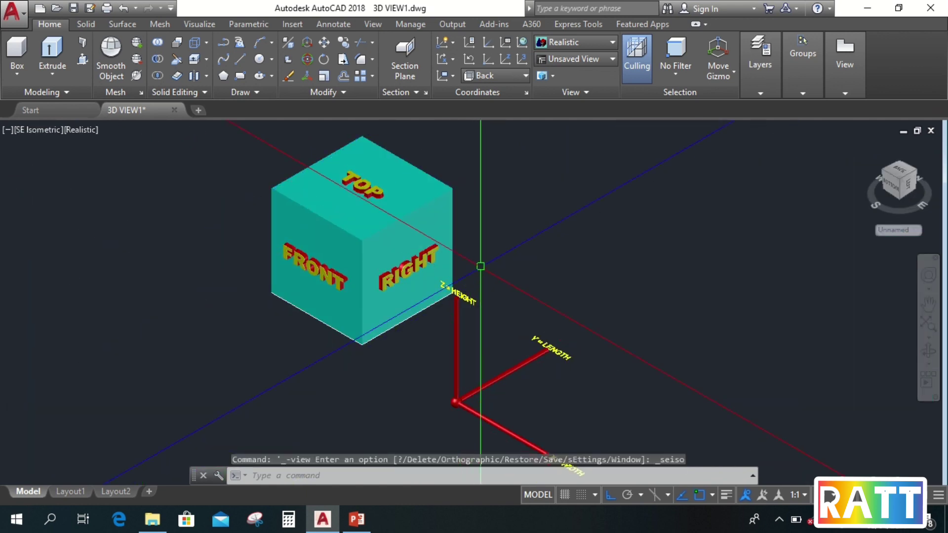
{"action": "scroll", "coordinate": [519, 262], "scroll_direction": "up", "scroll_amount": 3}
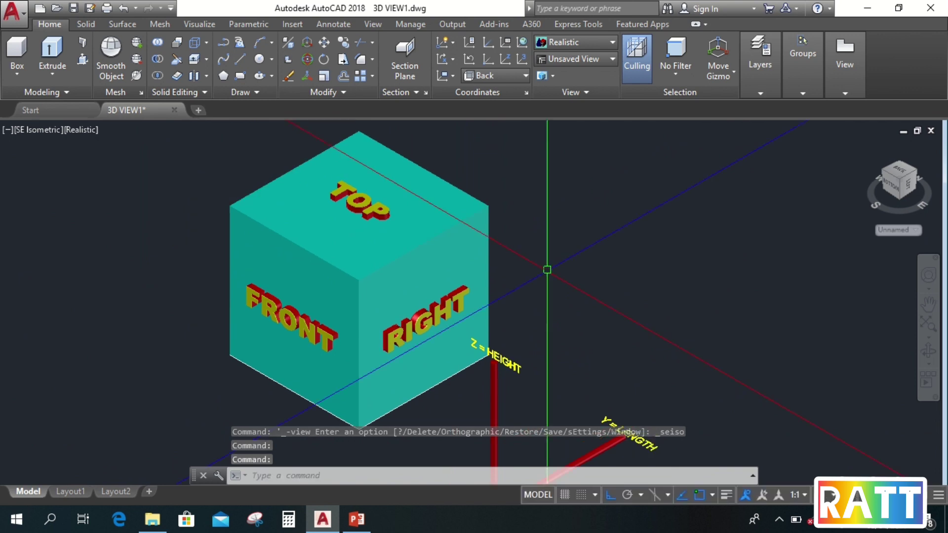
{"action": "left_click", "coordinate": [897, 230]}
{"action": "left_click", "coordinate": [893, 242]}
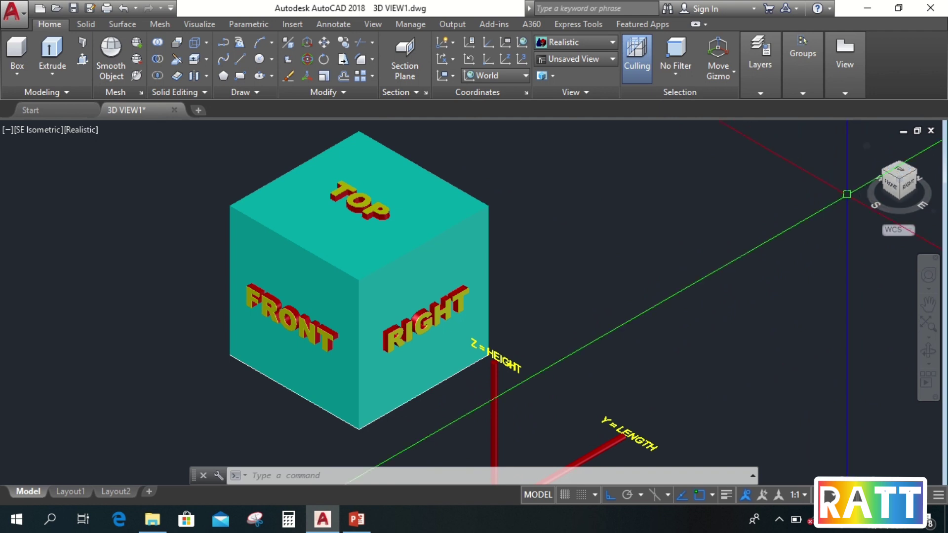
Use the ViewCube to show the Top view and rotate it a quarter turn counterclockwise so north points up.
{"action": "left_click", "coordinate": [897, 171]}
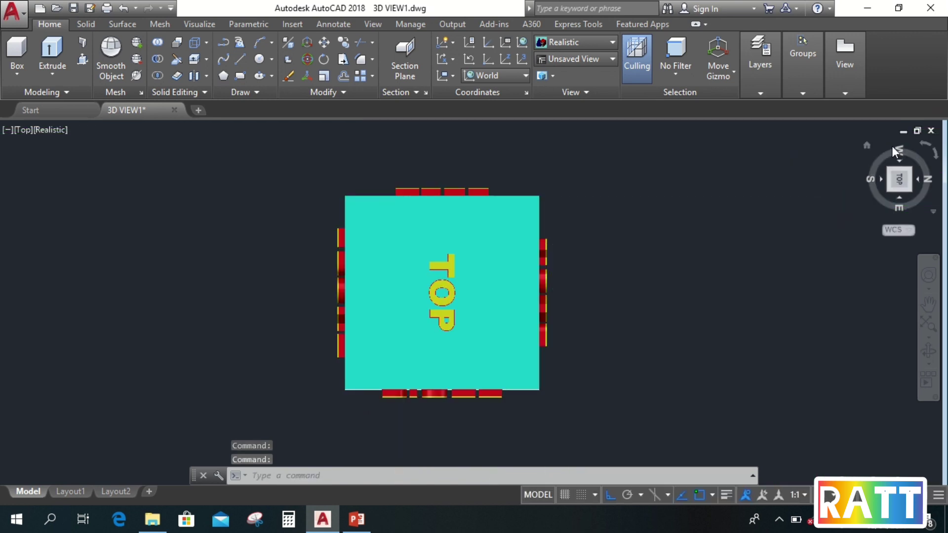
{"action": "left_click", "coordinate": [923, 142]}
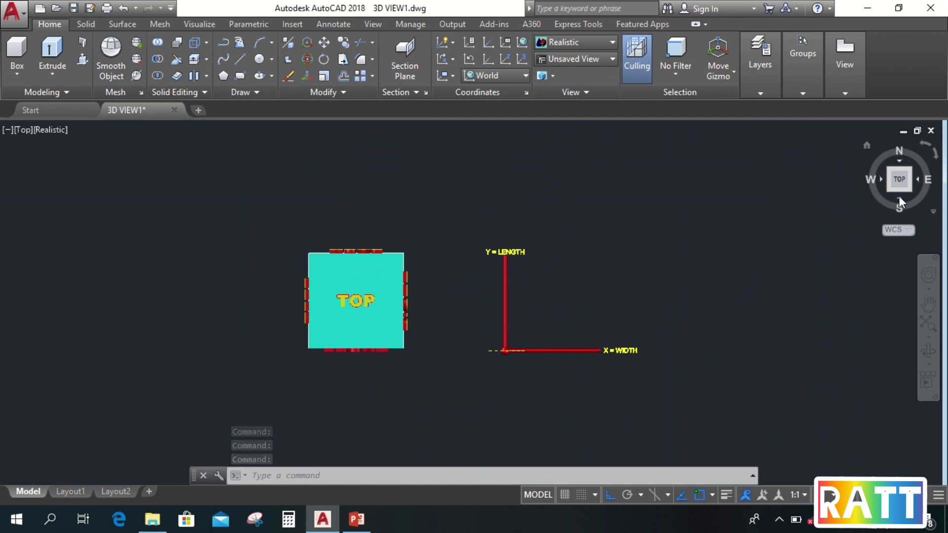
Roll the ViewCube downward face by face to show the Front, Bottom and Back views.
{"action": "left_click", "coordinate": [899, 196]}
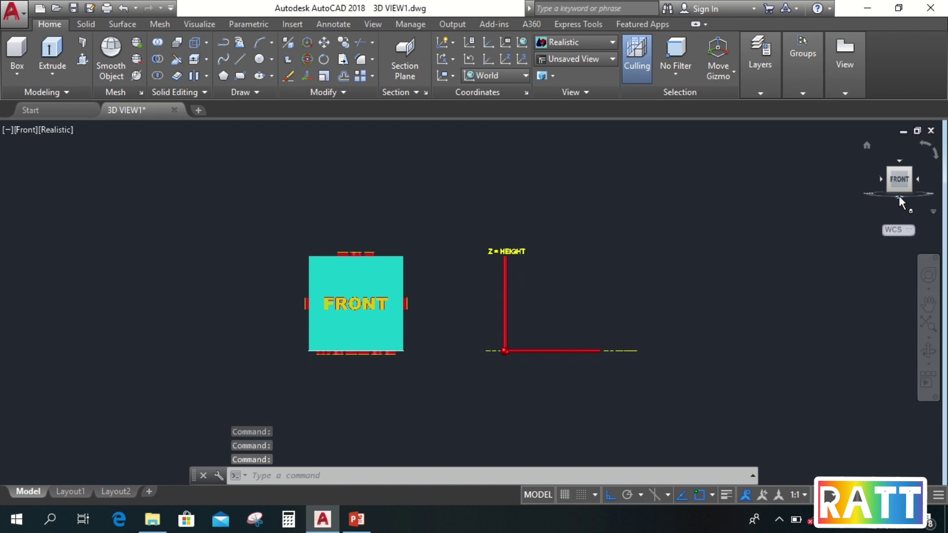
{"action": "left_click", "coordinate": [898, 197]}
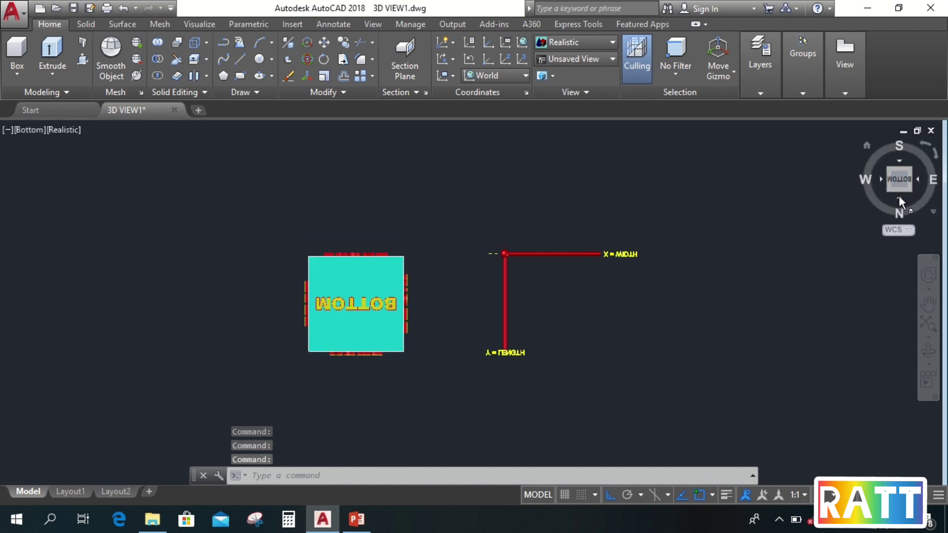
{"action": "left_click", "coordinate": [899, 196]}
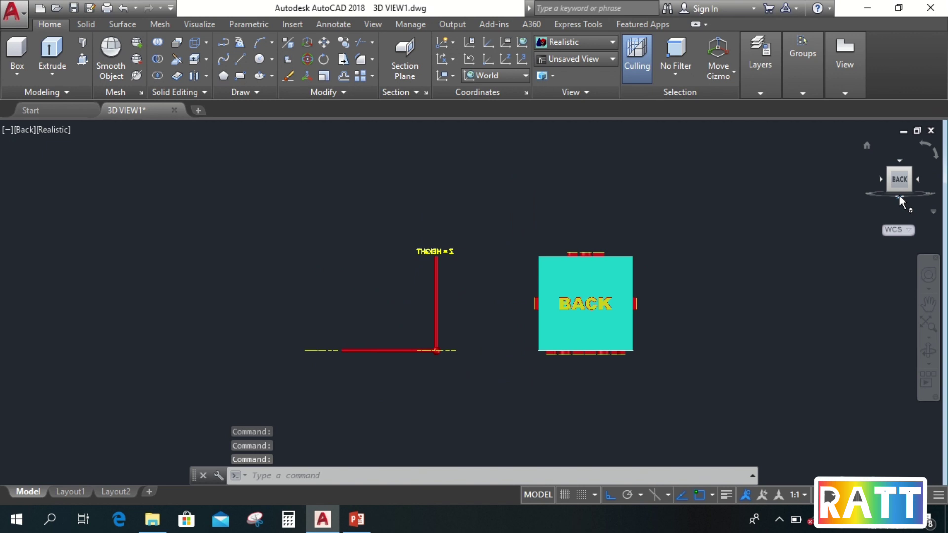
Turn the ViewCube sideways from Back to the Right view, then the opposite way through Back to the Left view.
{"action": "left_click", "coordinate": [882, 180]}
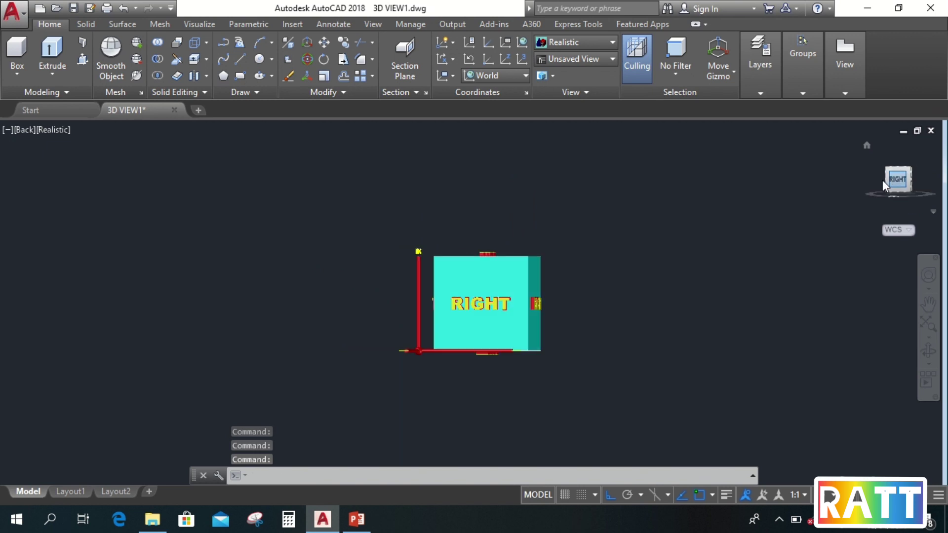
{"action": "left_click", "coordinate": [918, 181]}
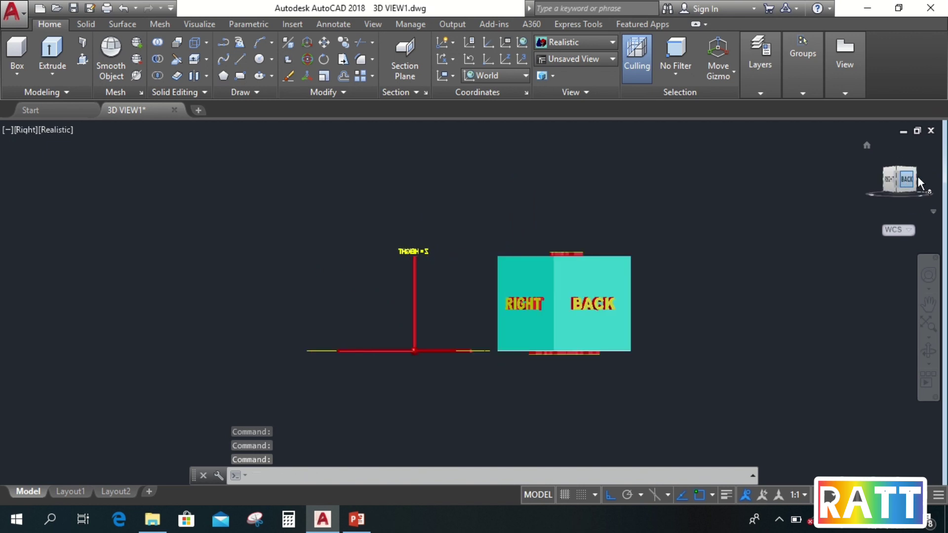
{"action": "left_click", "coordinate": [919, 181]}
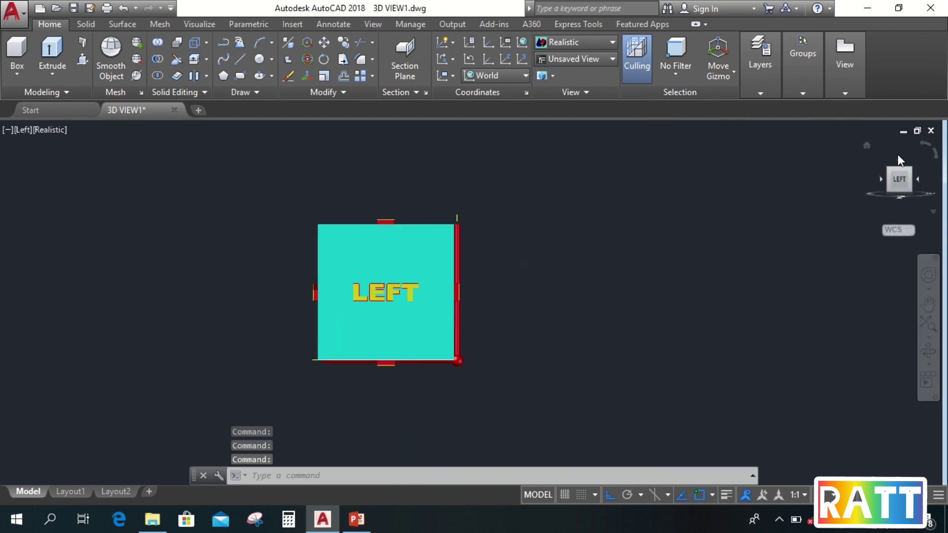
Turn the ViewCube from the Left face to the adjacent Top view and centre the cube.
{"action": "left_click", "coordinate": [899, 164]}
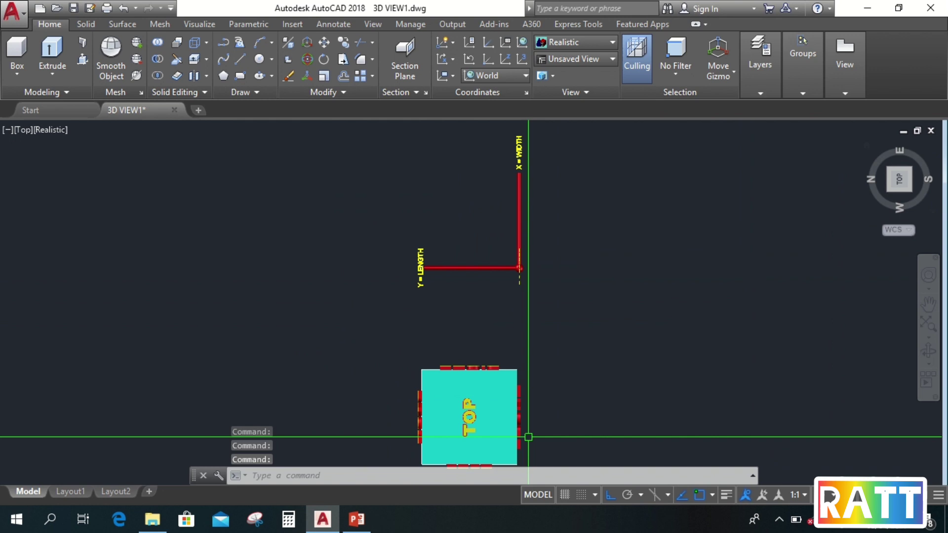
{"action": "middle_click_drag", "start_coordinate": [489, 409], "coordinate": [476, 227]}
{"action": "scroll", "coordinate": [475, 222], "scroll_direction": "up", "scroll_amount": 2}
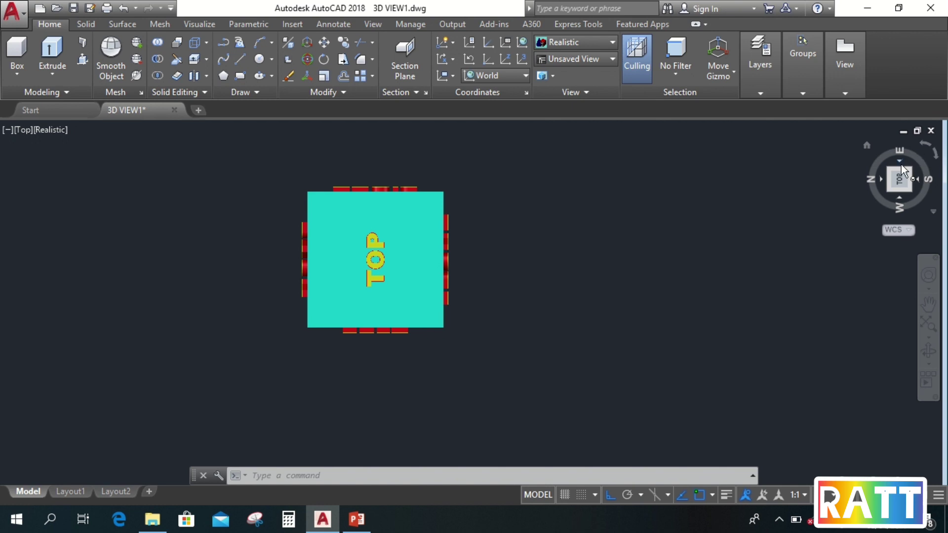
Rotate the Top view two quarter turns counterclockwise and three quarter turns clockwise with the ViewCube, ending with north up.
{"action": "left_click", "coordinate": [924, 145]}
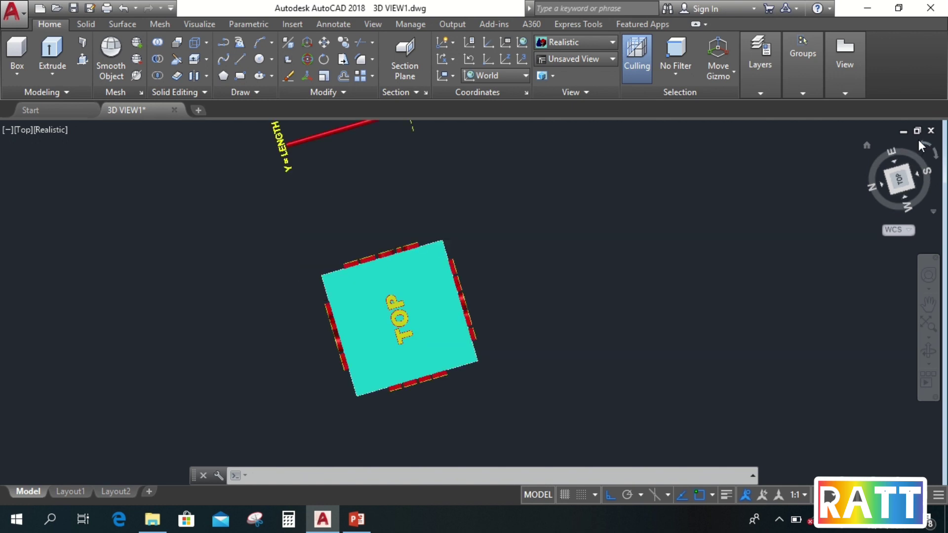
{"action": "left_click", "coordinate": [924, 144]}
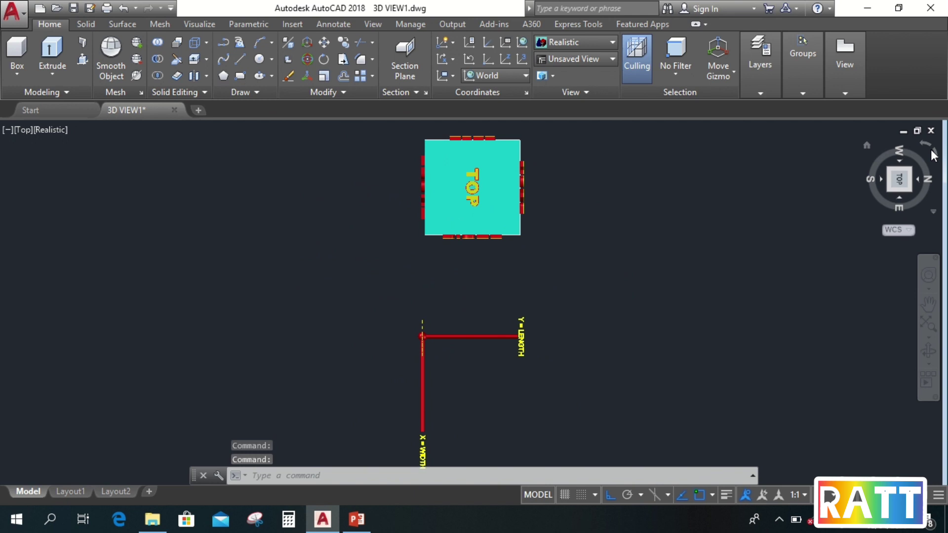
{"action": "left_click", "coordinate": [934, 155]}
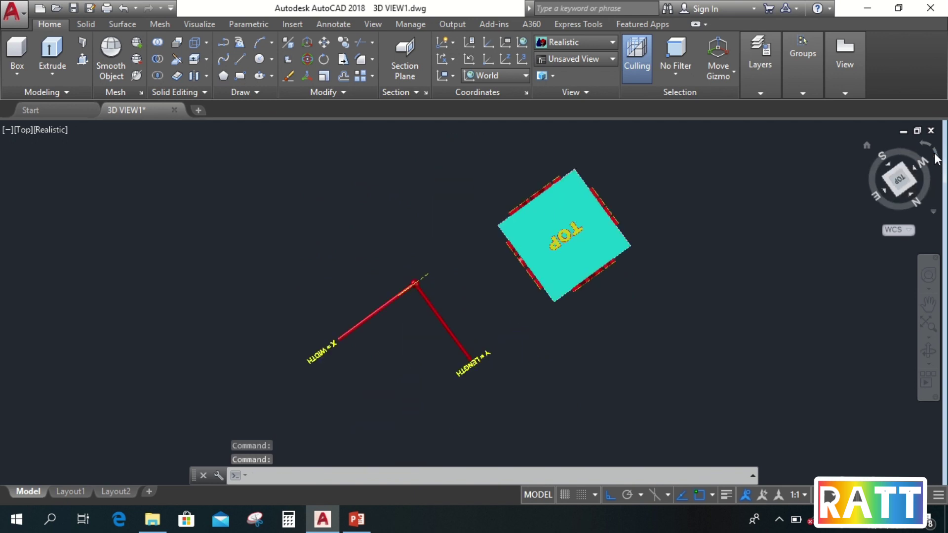
{"action": "left_click", "coordinate": [934, 155]}
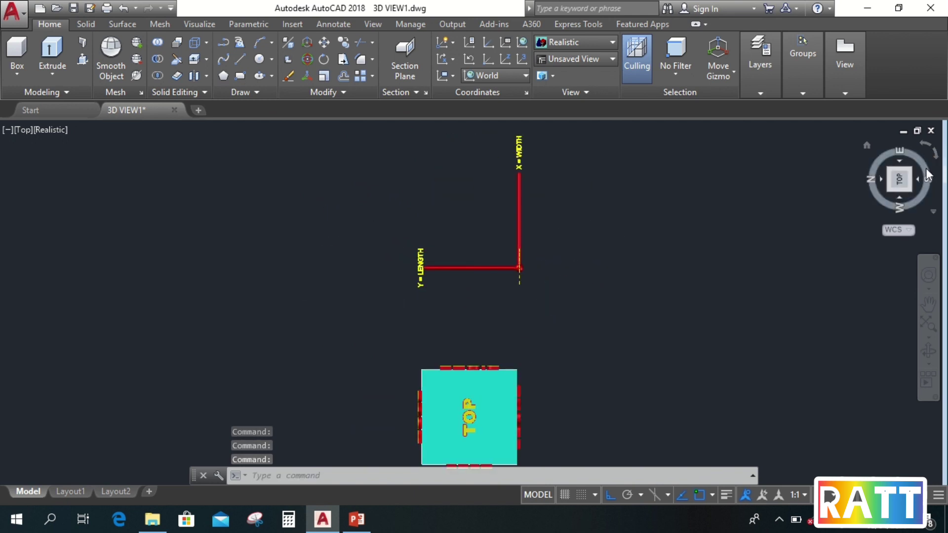
{"action": "left_click", "coordinate": [934, 155]}
{"action": "scroll", "coordinate": [323, 313], "scroll_direction": "up", "scroll_amount": 4}
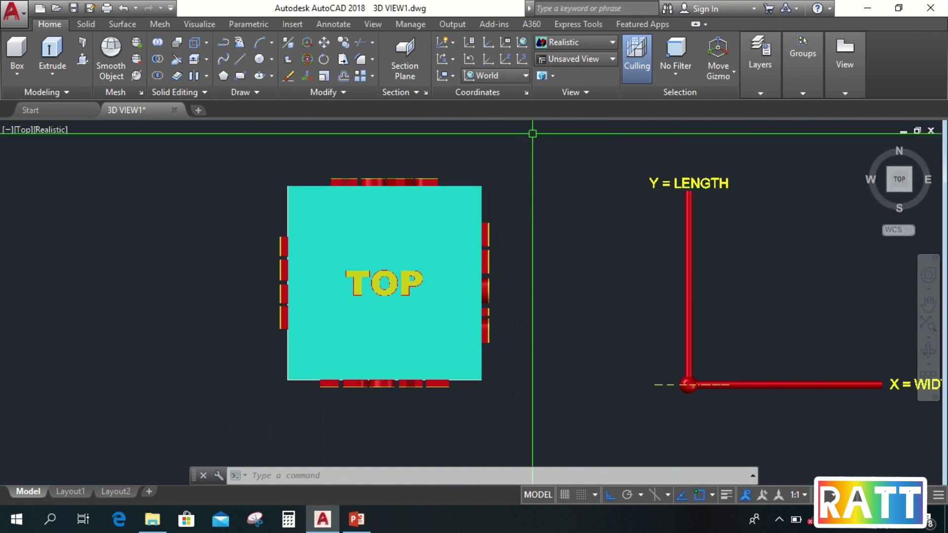
Toggle the ViewCube's display in the viewport off and back on.
{"action": "left_click", "coordinate": [377, 25]}
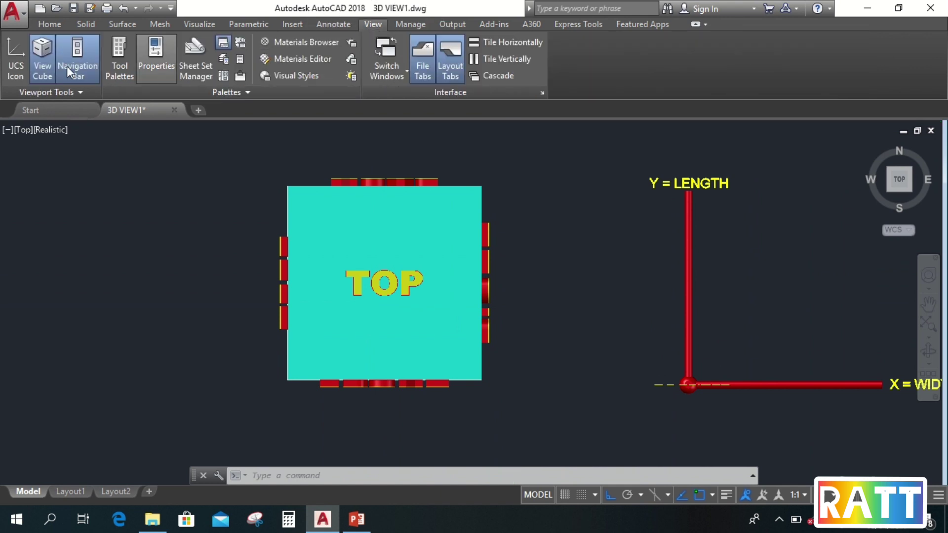
{"action": "left_click", "coordinate": [41, 64]}
{"action": "left_click", "coordinate": [41, 64]}
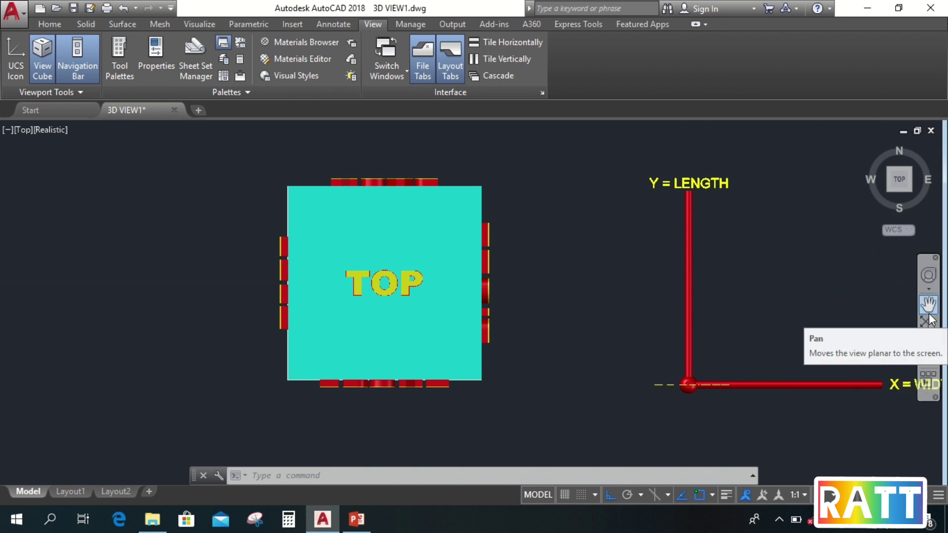
Open the full navigation wheel and orbit from the Top view until the cube's top, front and right faces show.
{"action": "left_click", "coordinate": [928, 283]}
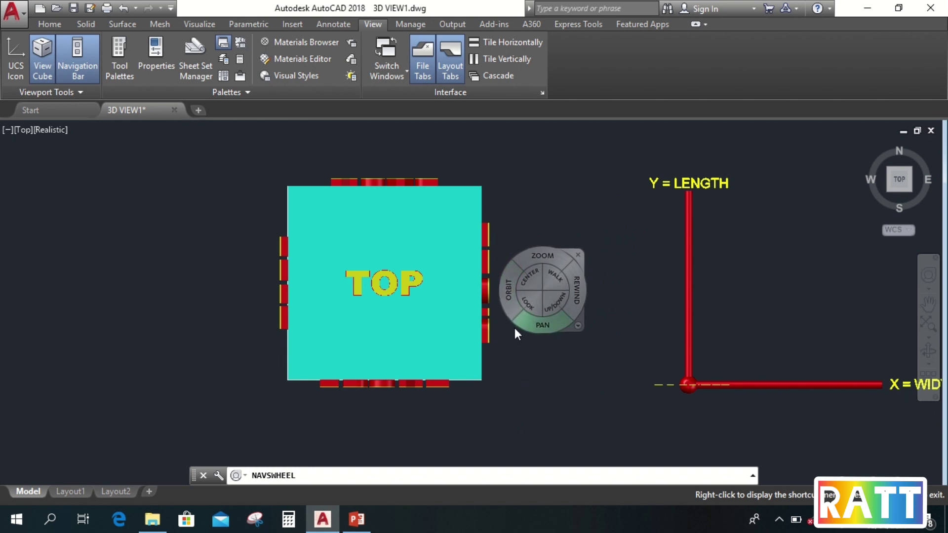
{"action": "left_click", "coordinate": [540, 258]}
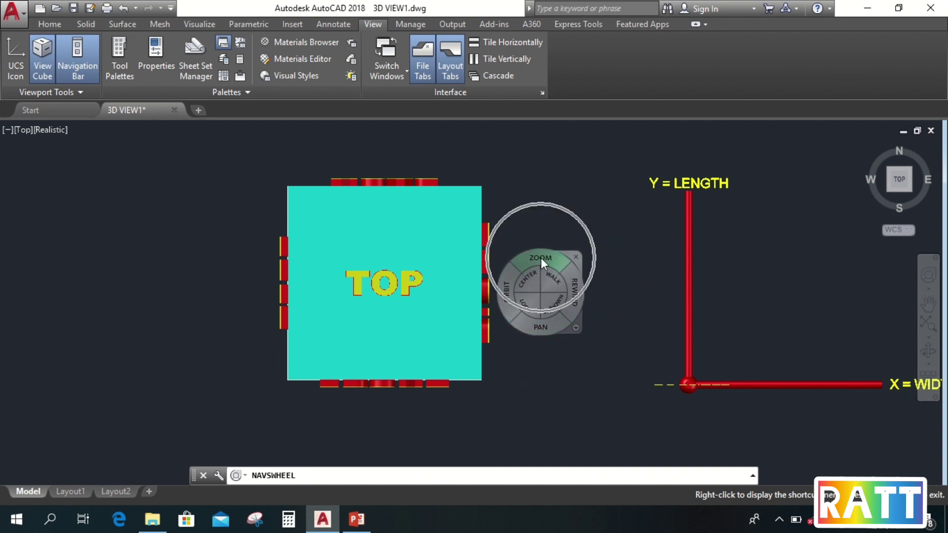
{"action": "left_click", "coordinate": [576, 292]}
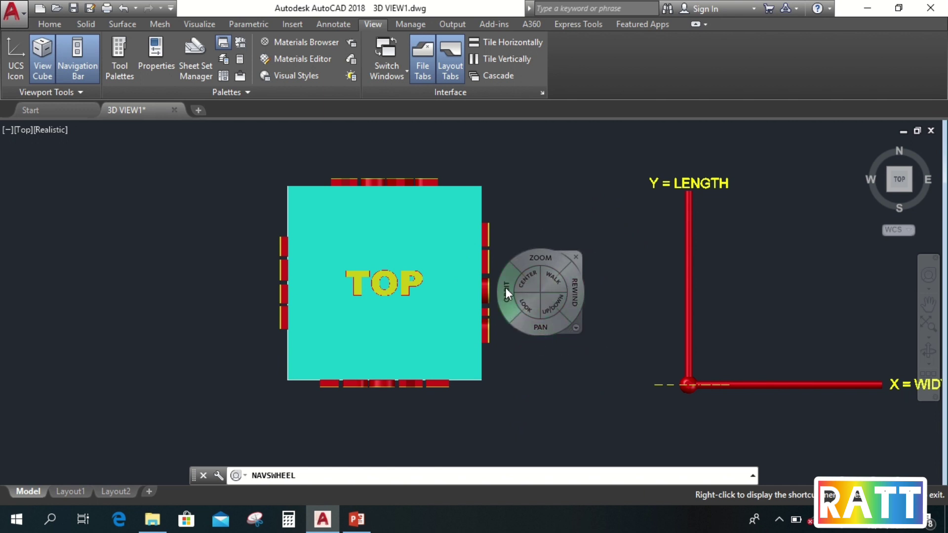
{"action": "left_click_drag", "start_coordinate": [505, 289], "coordinate": [506, 290]}
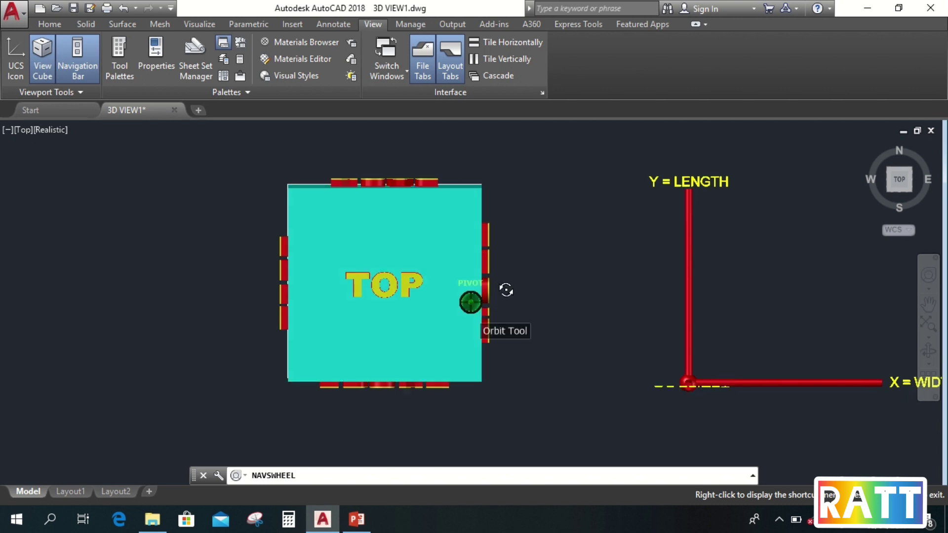
{"action": "left_click_drag", "start_coordinate": [506, 289], "coordinate": [415, 227]}
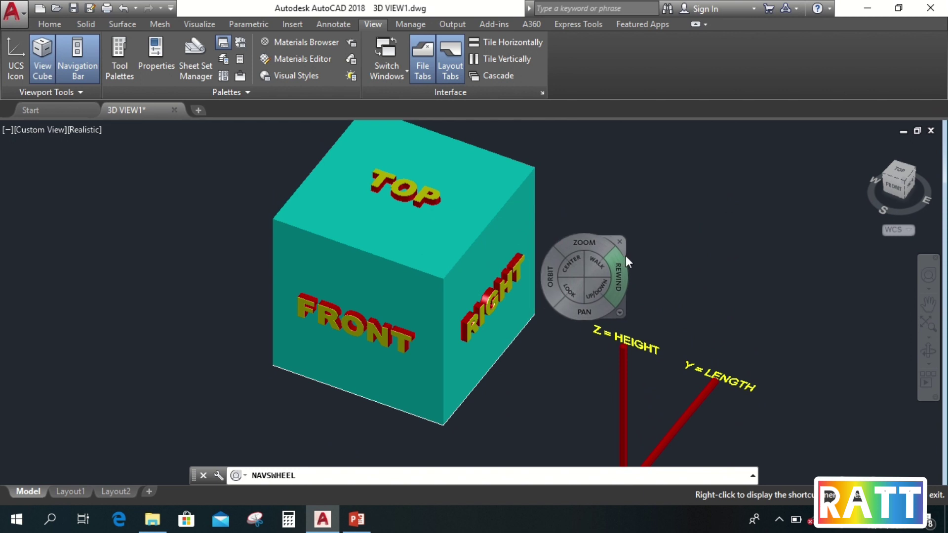
Zoom in slightly and pan the cube sideways with the navigation wheel's Zoom and Pan tools, then close the wheel.
{"action": "left_click", "coordinate": [588, 242]}
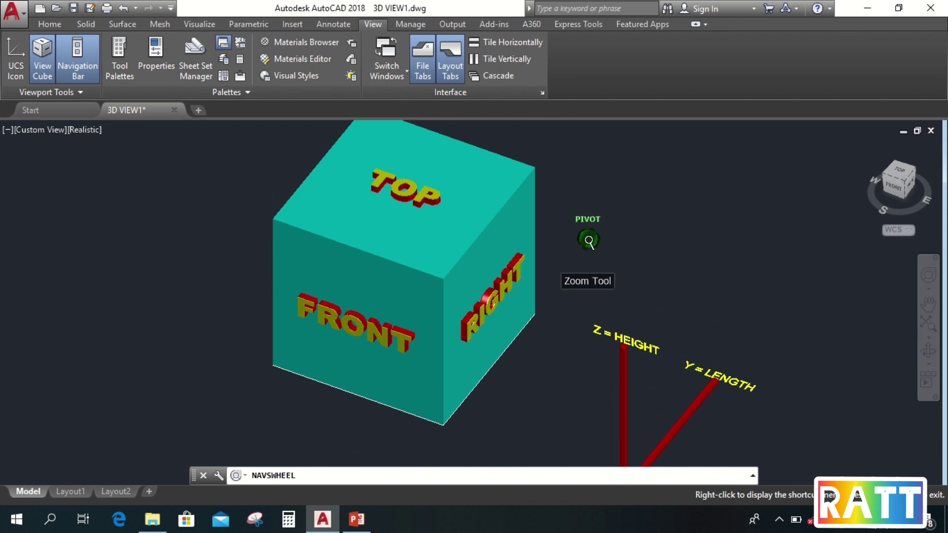
{"action": "mouse_move", "coordinate": [588, 242]}
{"action": "left_mouse_down"}
{"action": "mouse_move", "coordinate": [542, 311]}
{"action": "mouse_move", "coordinate": [615, 214]}
{"action": "mouse_move", "coordinate": [562, 291]}
{"action": "mouse_move", "coordinate": [599, 247]}
{"action": "left_mouse_up"}
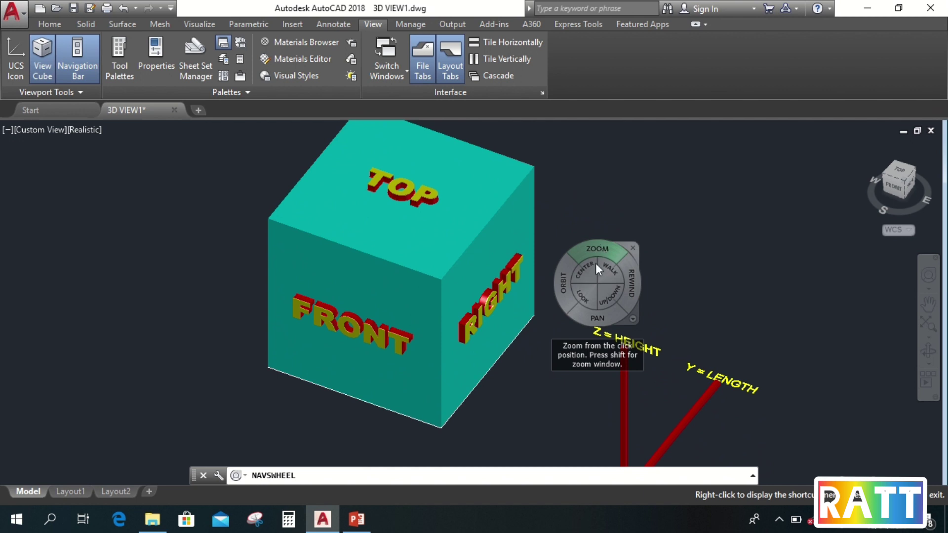
{"action": "left_click", "coordinate": [602, 319]}
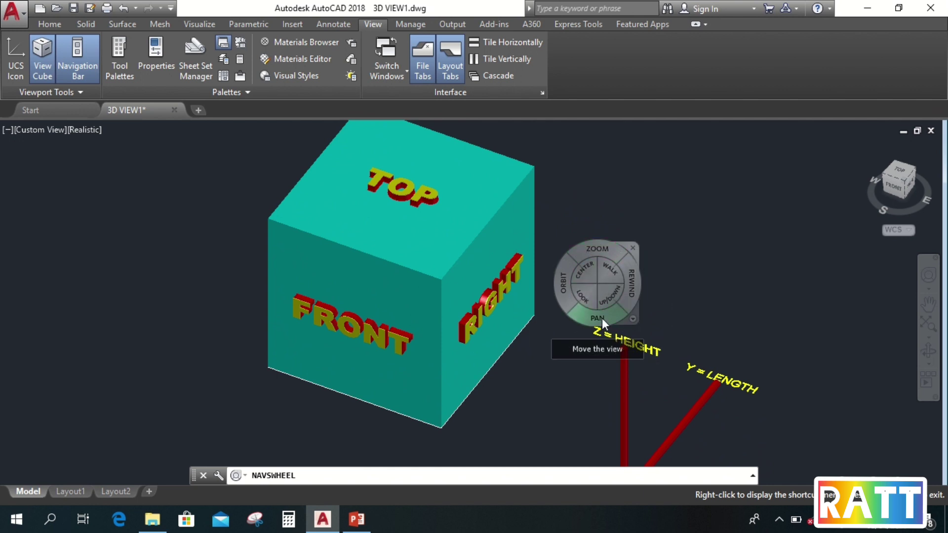
{"action": "left_click_drag", "start_coordinate": [602, 318], "coordinate": [634, 321]}
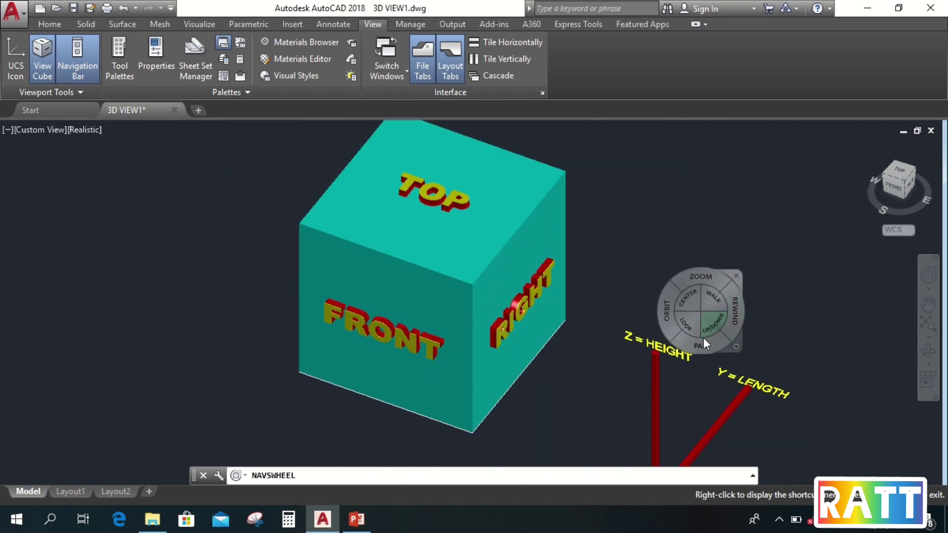
{"action": "left_click_drag", "start_coordinate": [704, 338], "coordinate": [740, 347]}
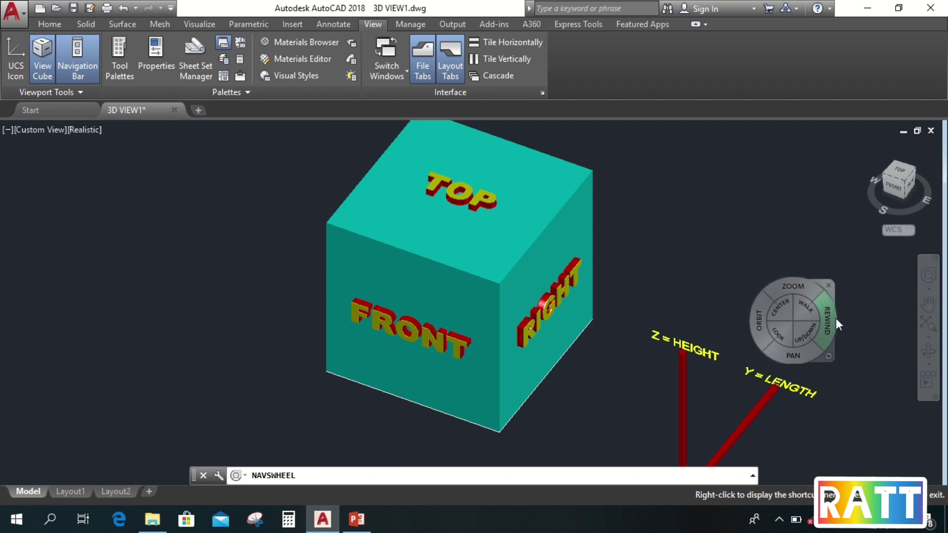
{"action": "key", "text": "Escape"}
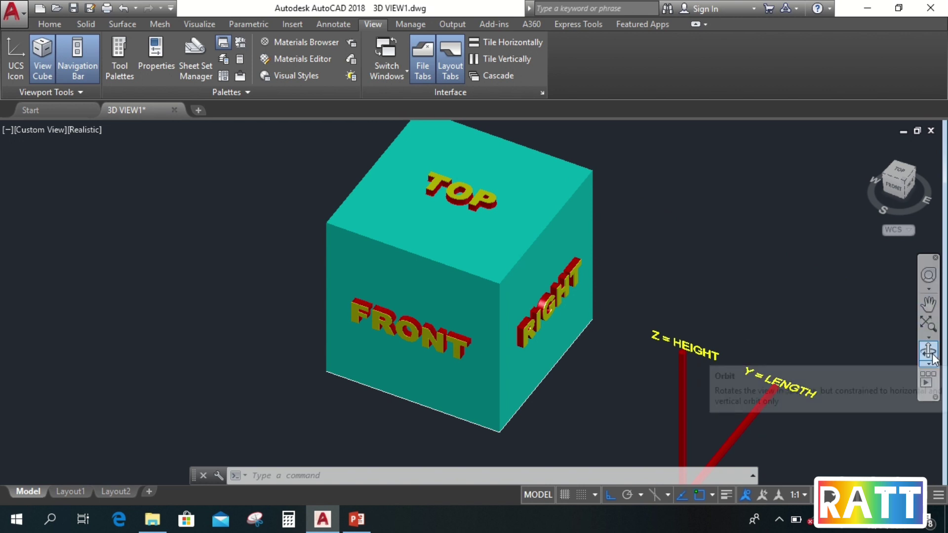
Shift the cube sideways and slightly down with the Pan tool so its whole top face is in view.
{"action": "left_click", "coordinate": [928, 305]}
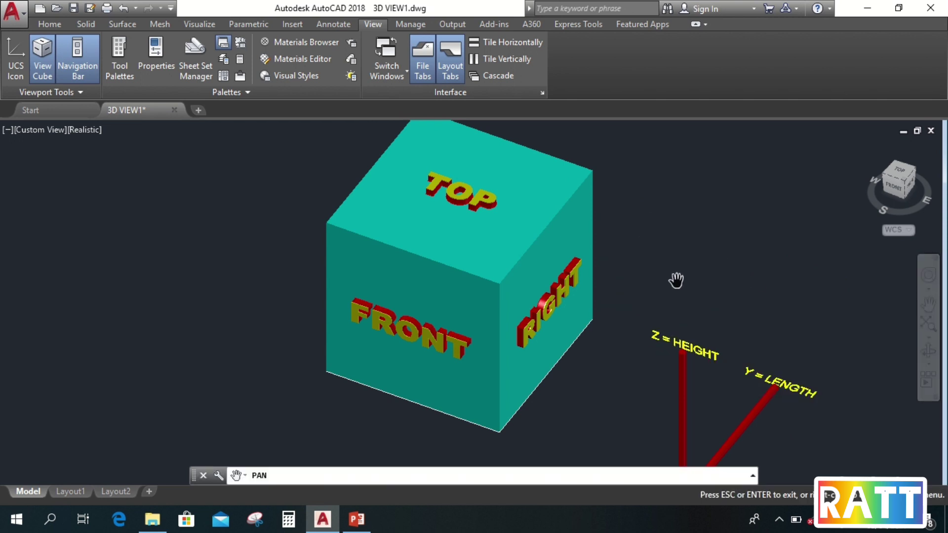
{"action": "left_click_drag", "start_coordinate": [675, 279], "coordinate": [543, 286]}
{"action": "left_click_drag", "start_coordinate": [662, 260], "coordinate": [668, 286]}
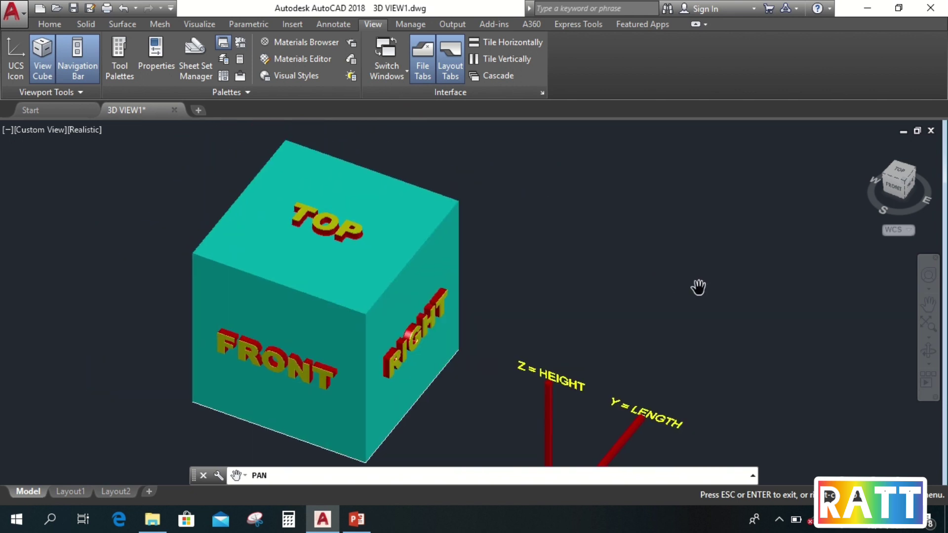
Orbit the cube with 3D Orbit to a steeper view of its top, front and right faces, and centre it.
{"action": "left_click", "coordinate": [927, 351]}
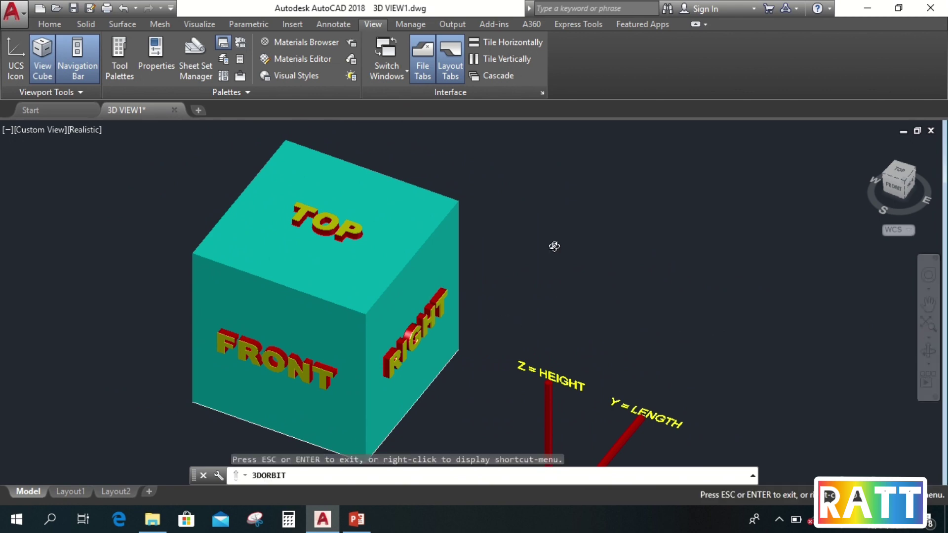
{"action": "left_click_drag", "start_coordinate": [525, 264], "coordinate": [437, 295]}
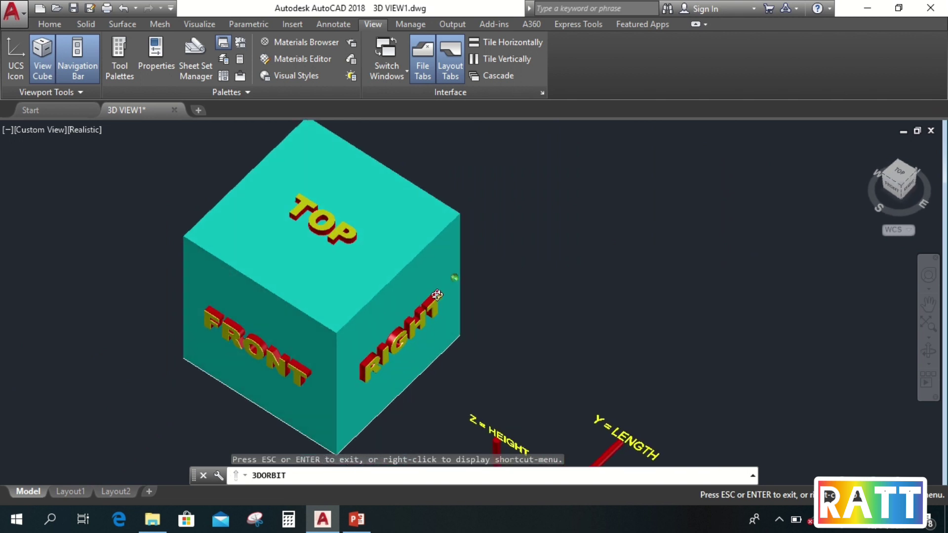
{"action": "key", "text": "Escape"}
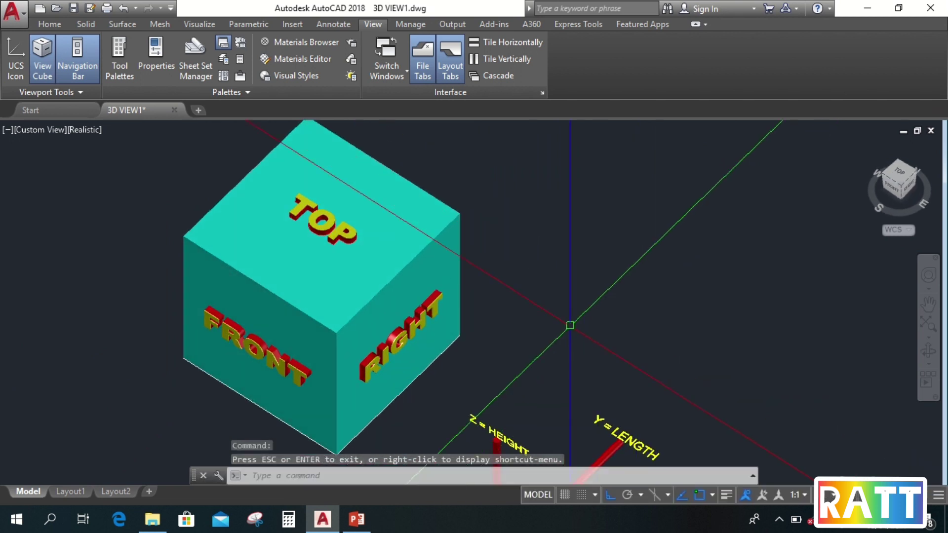
{"action": "middle_click_drag", "start_coordinate": [567, 324], "coordinate": [659, 328]}
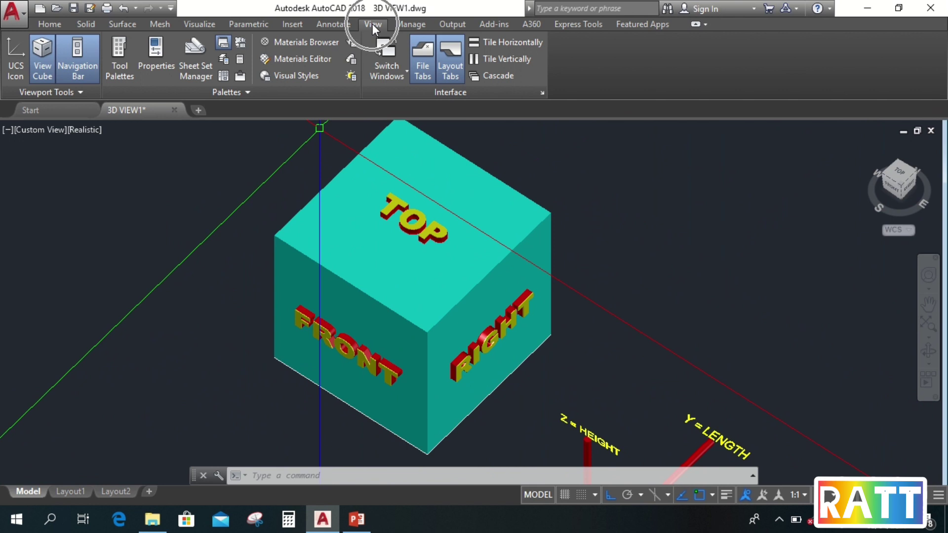
Toggle the navigation bar's display in the viewport off and back on.
{"action": "left_click", "coordinate": [79, 62]}
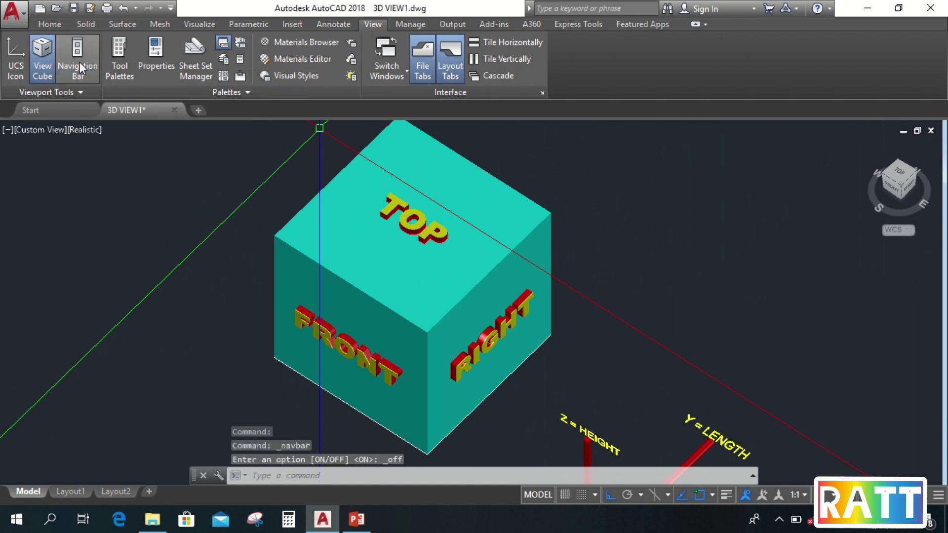
{"action": "left_click", "coordinate": [79, 61]}
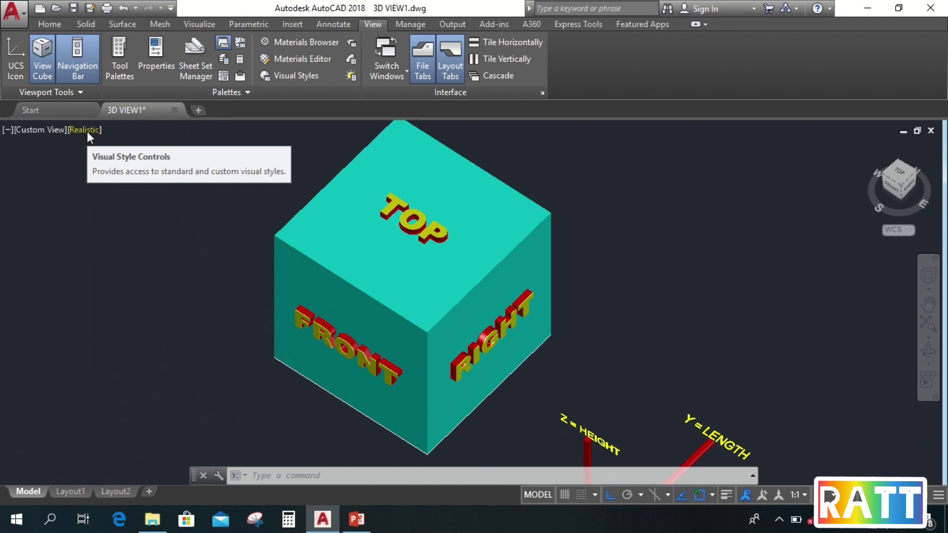
Show the cube in the 2D Wireframe, Conceptual and Hidden visual styles in turn.
{"action": "left_click", "coordinate": [86, 130]}
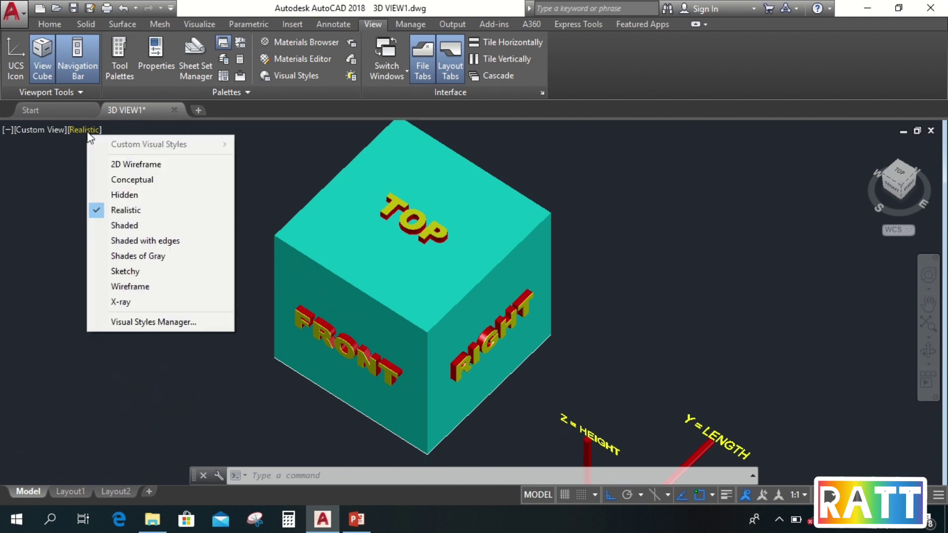
{"action": "left_click", "coordinate": [117, 168]}
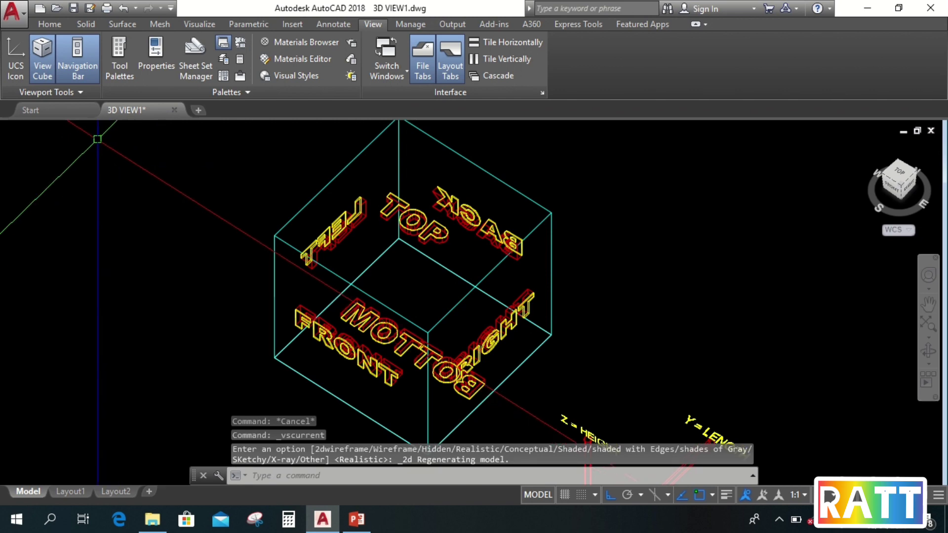
{"action": "left_click", "coordinate": [92, 129]}
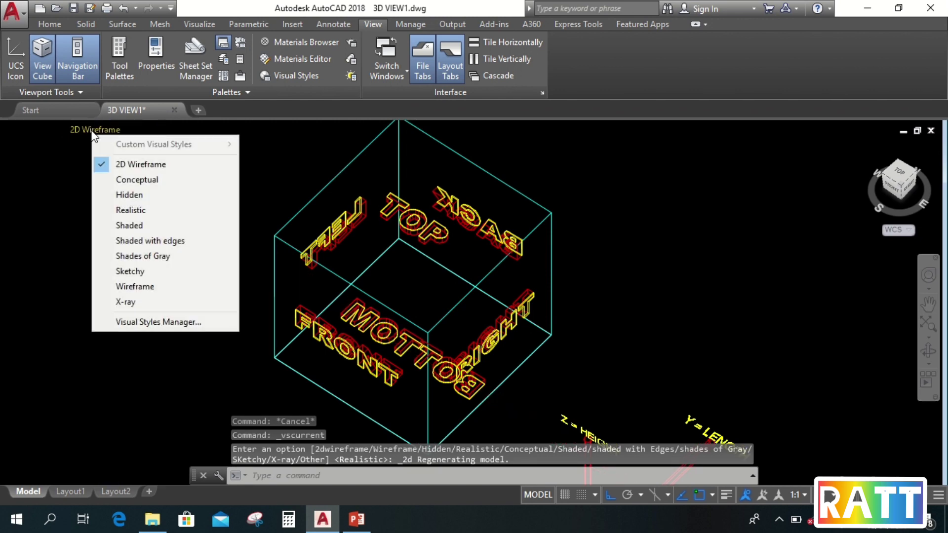
{"action": "left_click", "coordinate": [129, 180]}
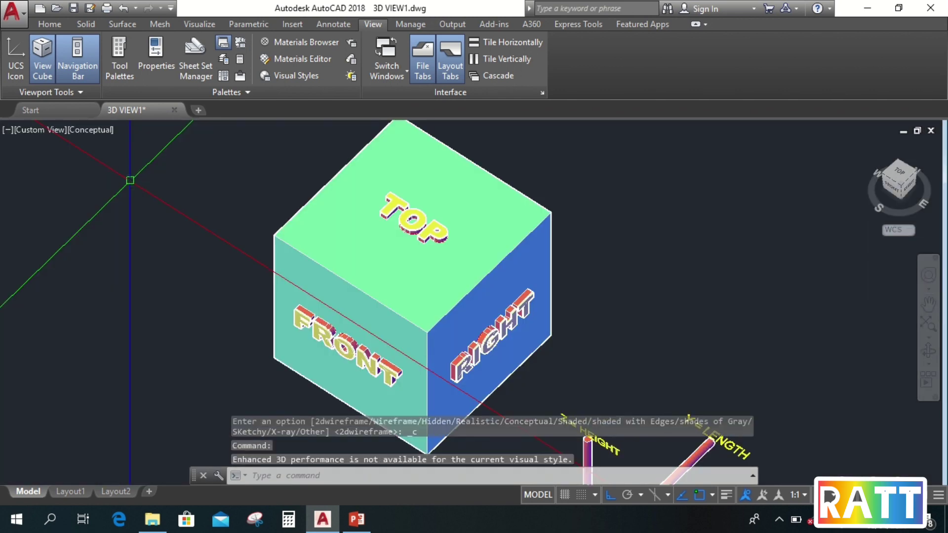
{"action": "left_click", "coordinate": [90, 131]}
{"action": "left_click", "coordinate": [123, 195]}
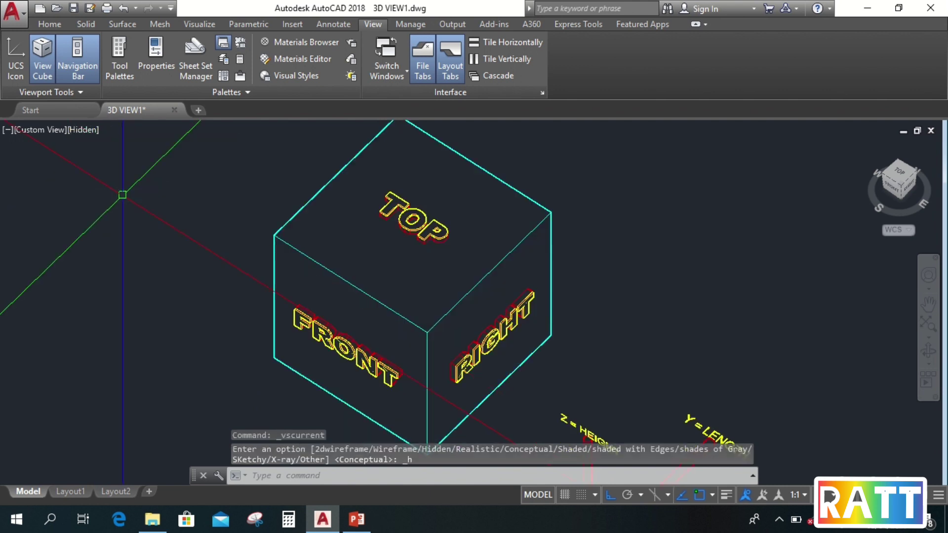
Show the cube in the Realistic, Shaded and Shaded with edges visual styles in turn.
{"action": "left_click", "coordinate": [85, 129]}
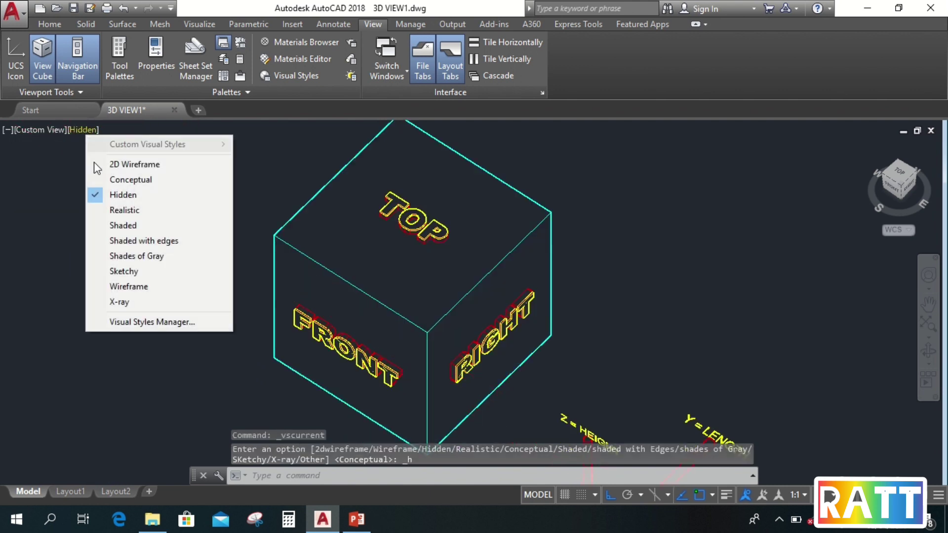
{"action": "left_click", "coordinate": [109, 207]}
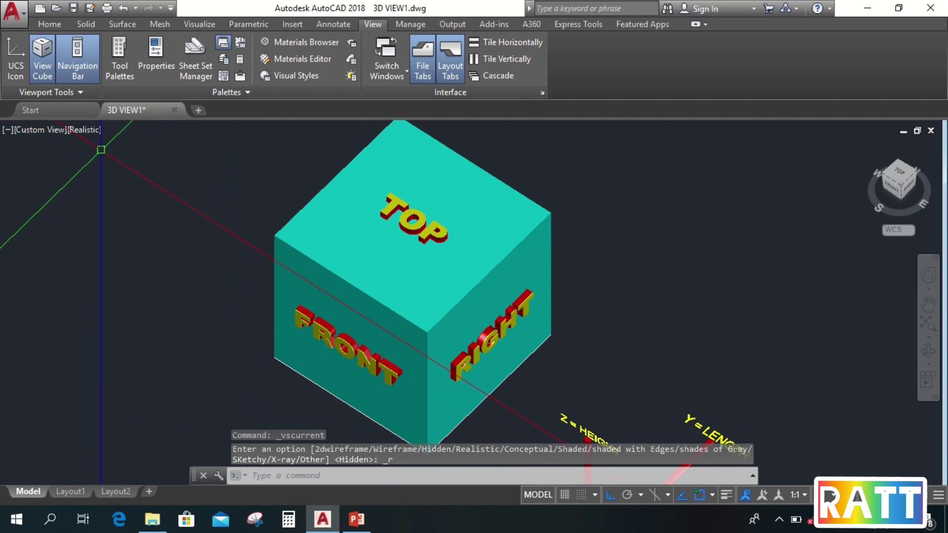
{"action": "left_click", "coordinate": [90, 130]}
{"action": "left_click", "coordinate": [125, 222]}
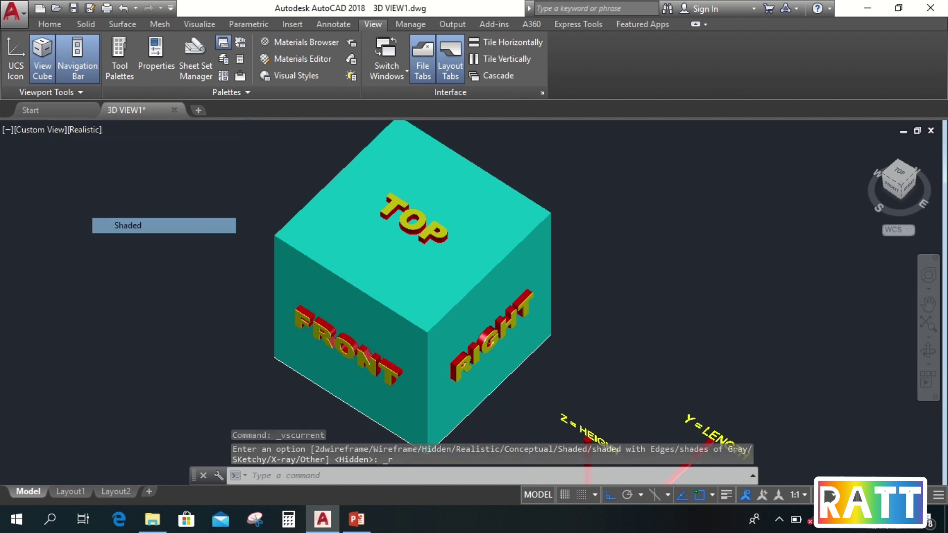
{"action": "left_click", "coordinate": [88, 131]}
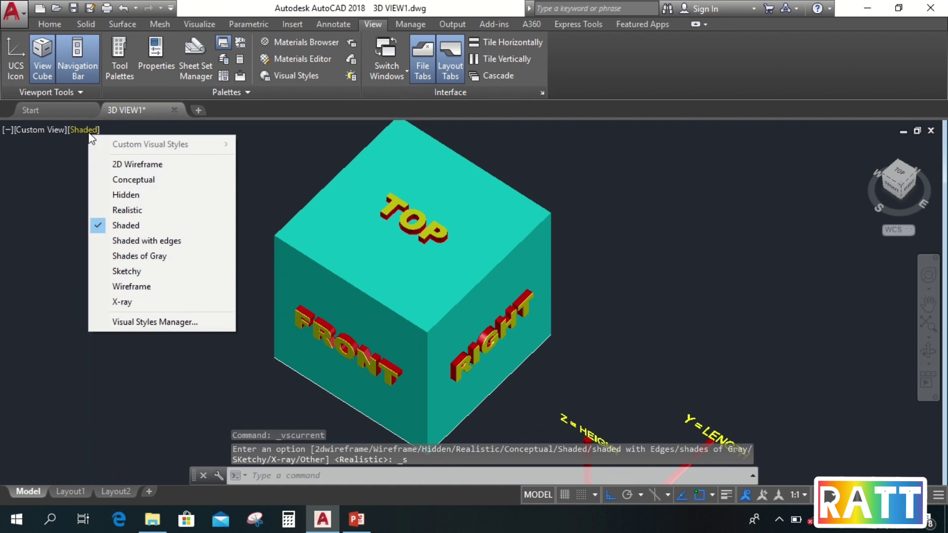
{"action": "left_click", "coordinate": [126, 242]}
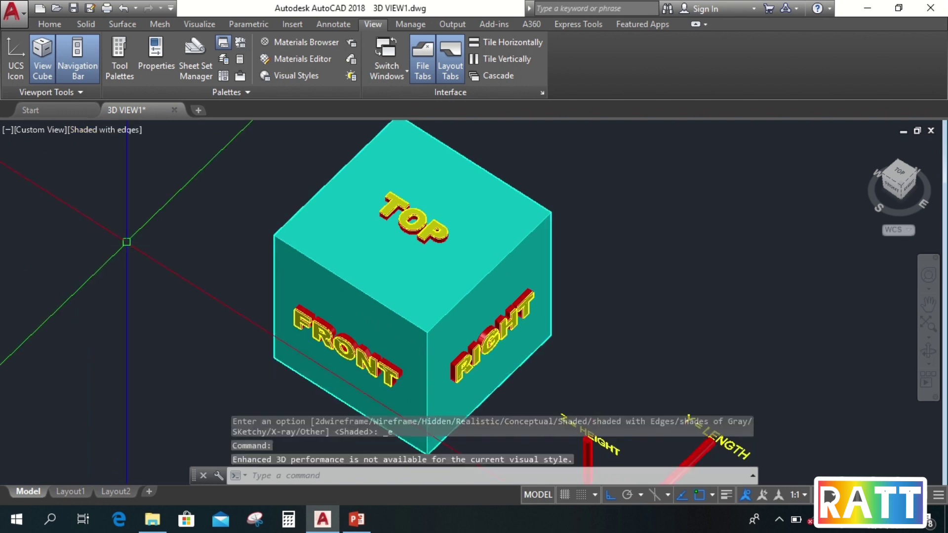
Show the cube in the Shades of Gray, Wireframe and X-ray visual styles in turn.
{"action": "left_click", "coordinate": [109, 131]}
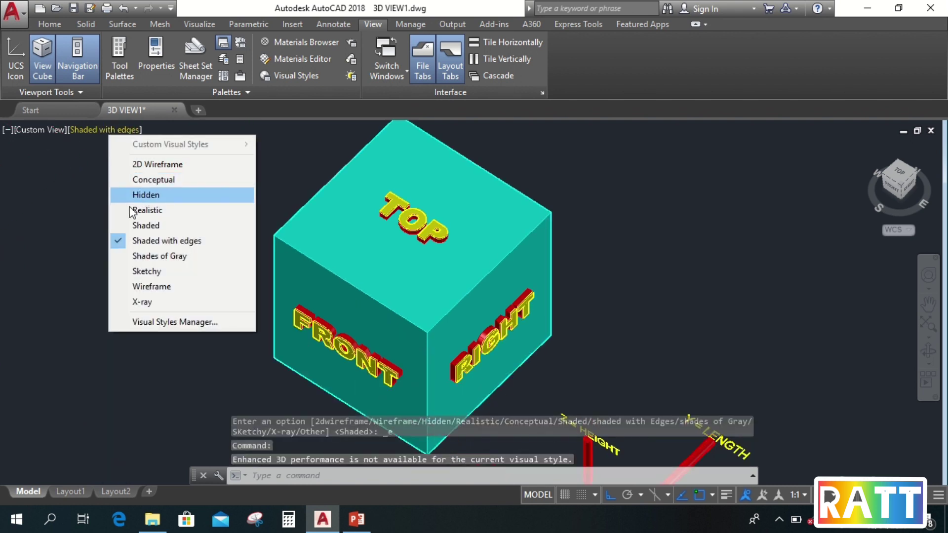
{"action": "left_click", "coordinate": [141, 256]}
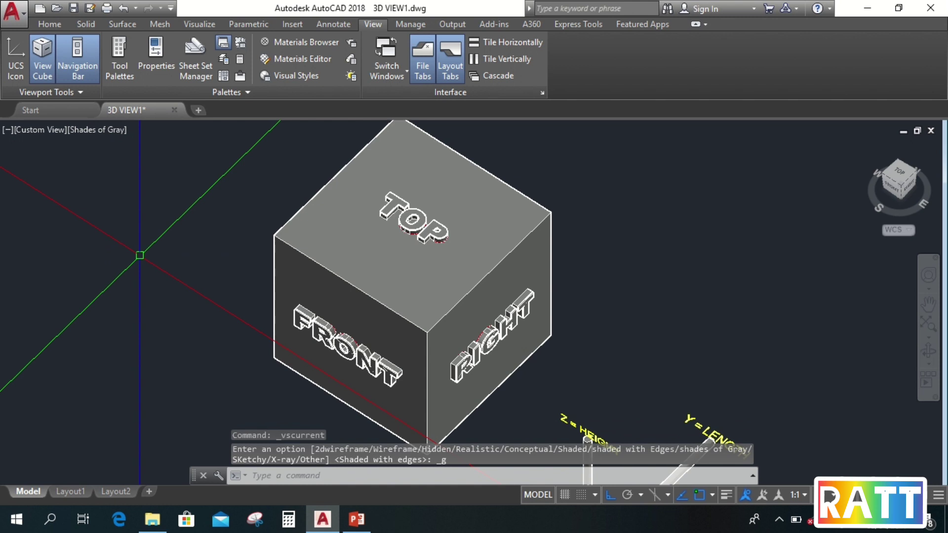
{"action": "left_click", "coordinate": [114, 131]}
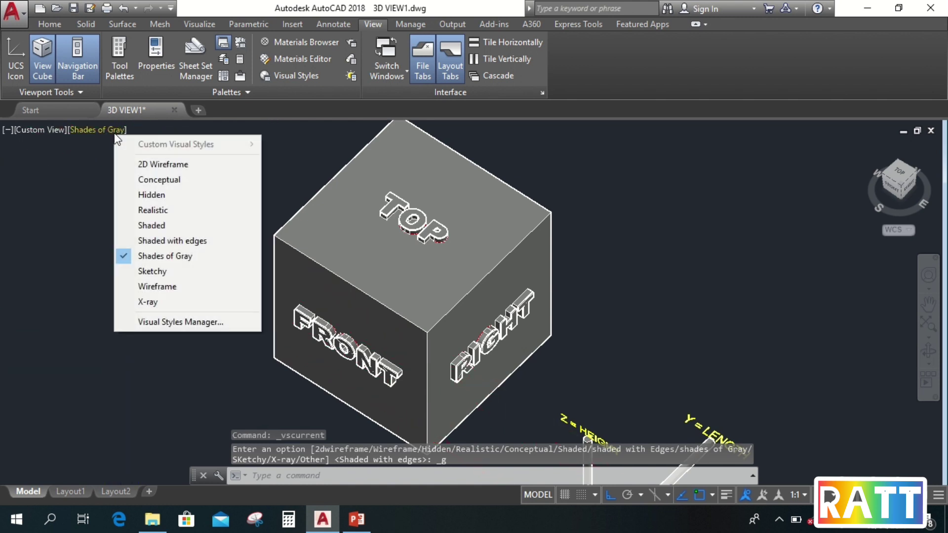
{"action": "left_click", "coordinate": [145, 291]}
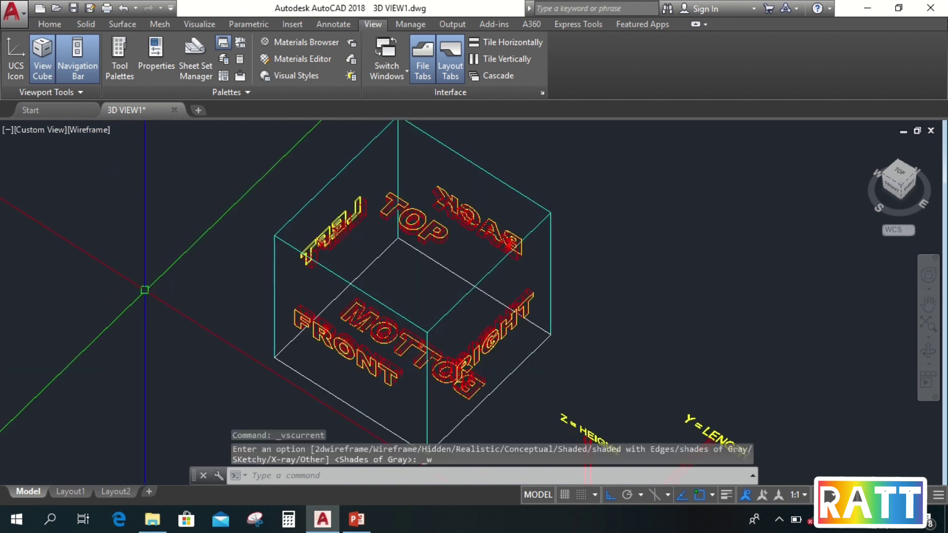
{"action": "left_click", "coordinate": [84, 129]}
{"action": "left_click", "coordinate": [126, 303]}
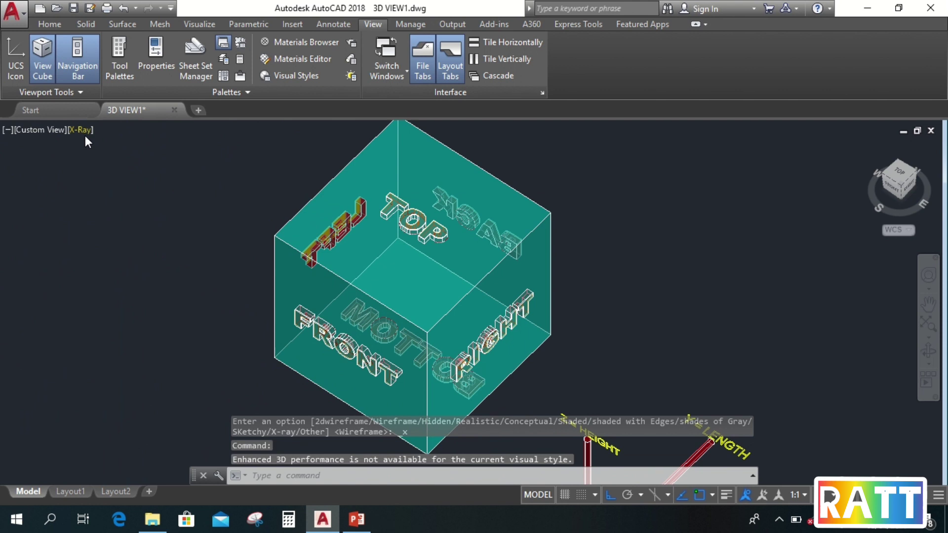
Set the visual style to Realistic and frame the cube together with the labelled axes.
{"action": "left_click", "coordinate": [85, 134]}
{"action": "left_click", "coordinate": [126, 209]}
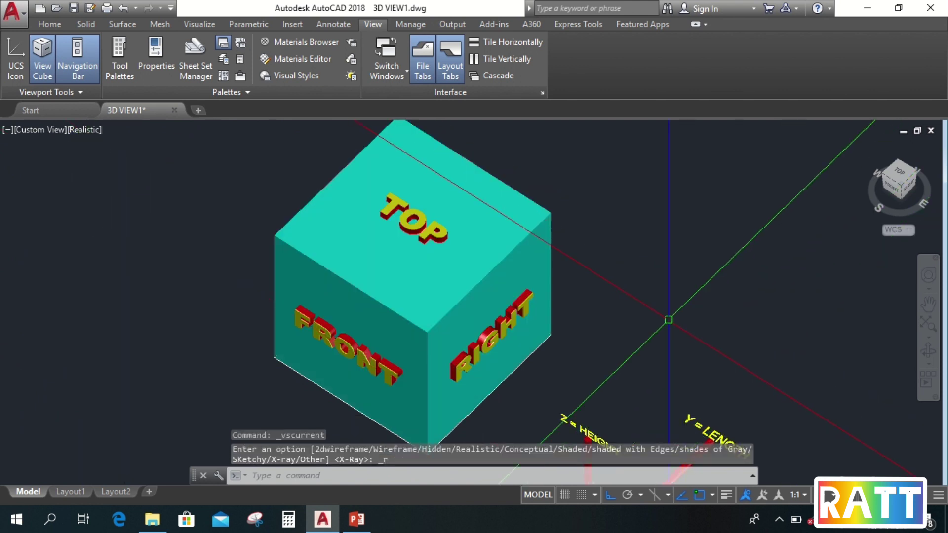
{"action": "middle_click", "coordinate": [668, 319]}
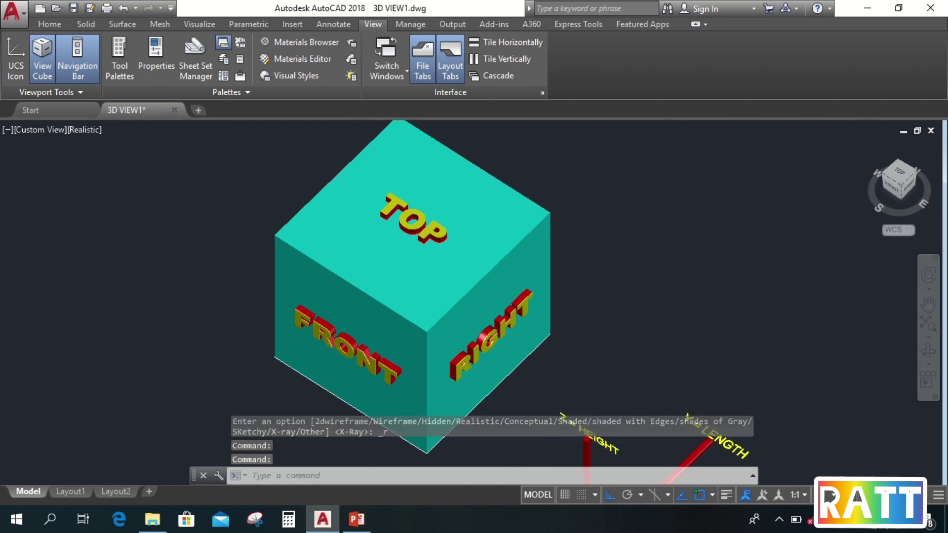
{"action": "scroll", "coordinate": [458, 318], "scroll_direction": "up", "scroll_amount": 2}
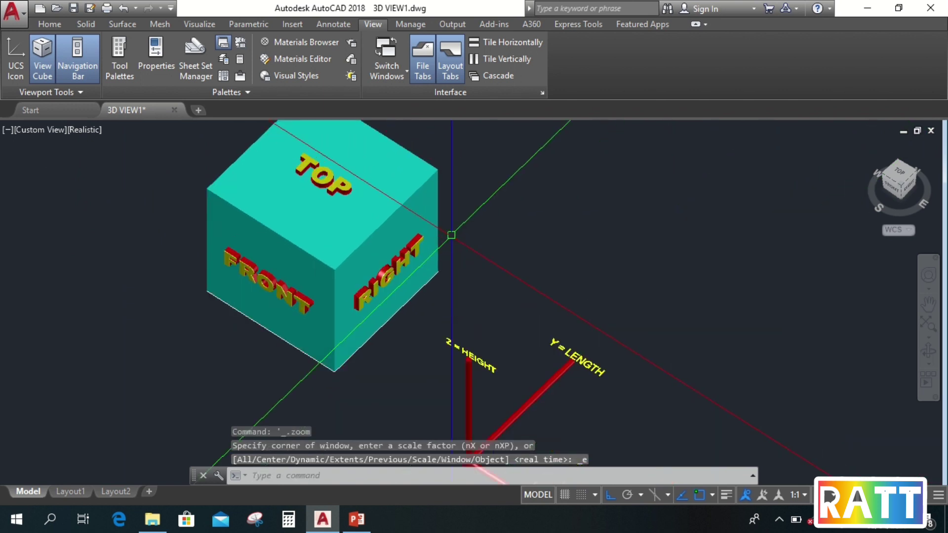
{"action": "middle_click_drag", "start_coordinate": [471, 284], "coordinate": [520, 298]}
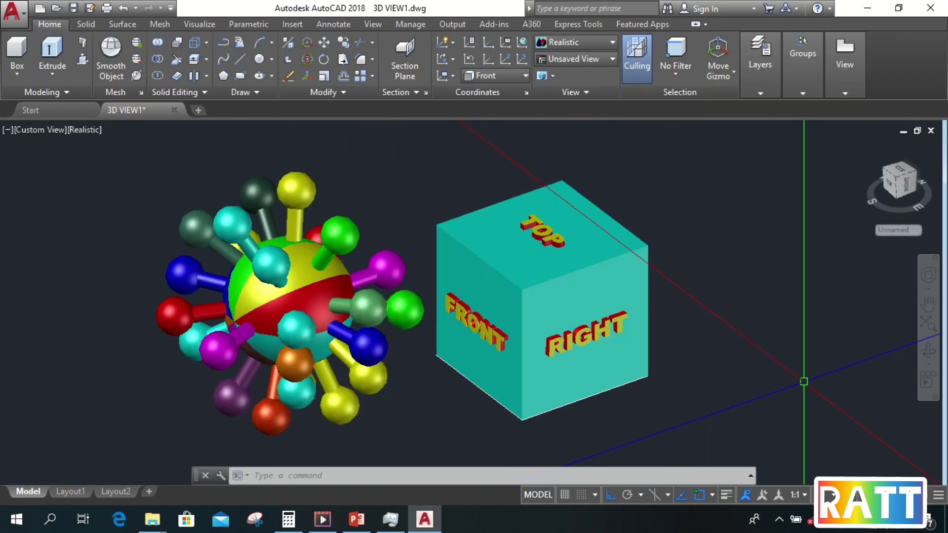
Orbit the spiked ball and the labelled cube with 3D Orbit down to a nearly level view of the Front and Right faces.
{"action": "left_click", "coordinate": [928, 354]}
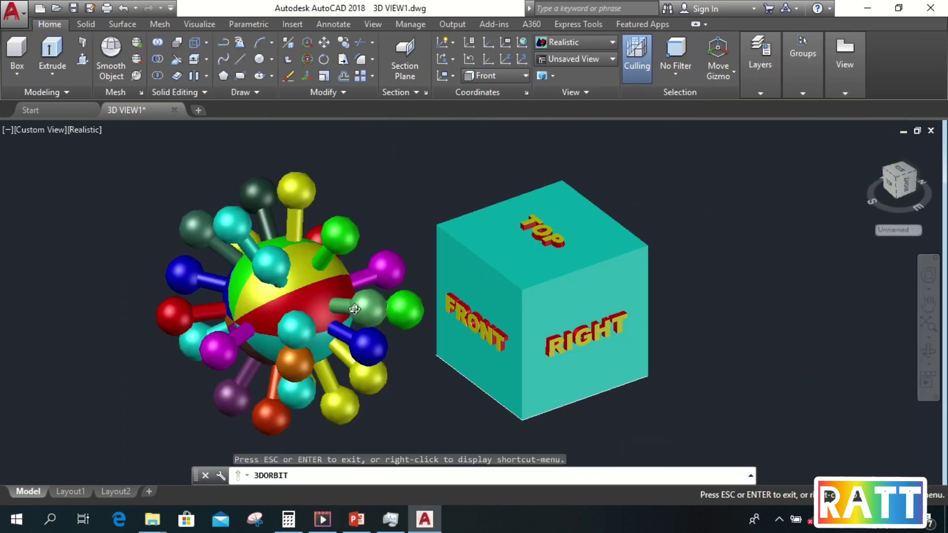
{"action": "left_click_drag", "start_coordinate": [355, 309], "coordinate": [928, 306]}
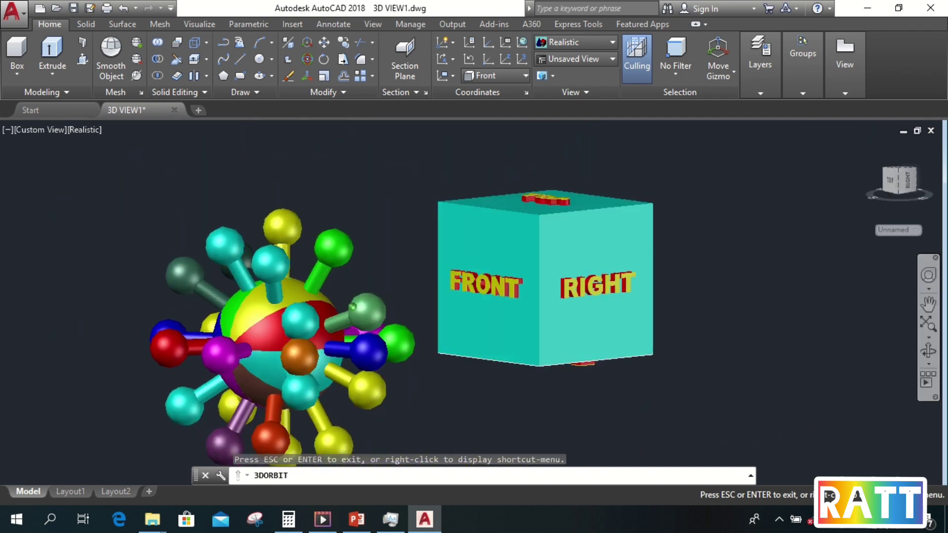